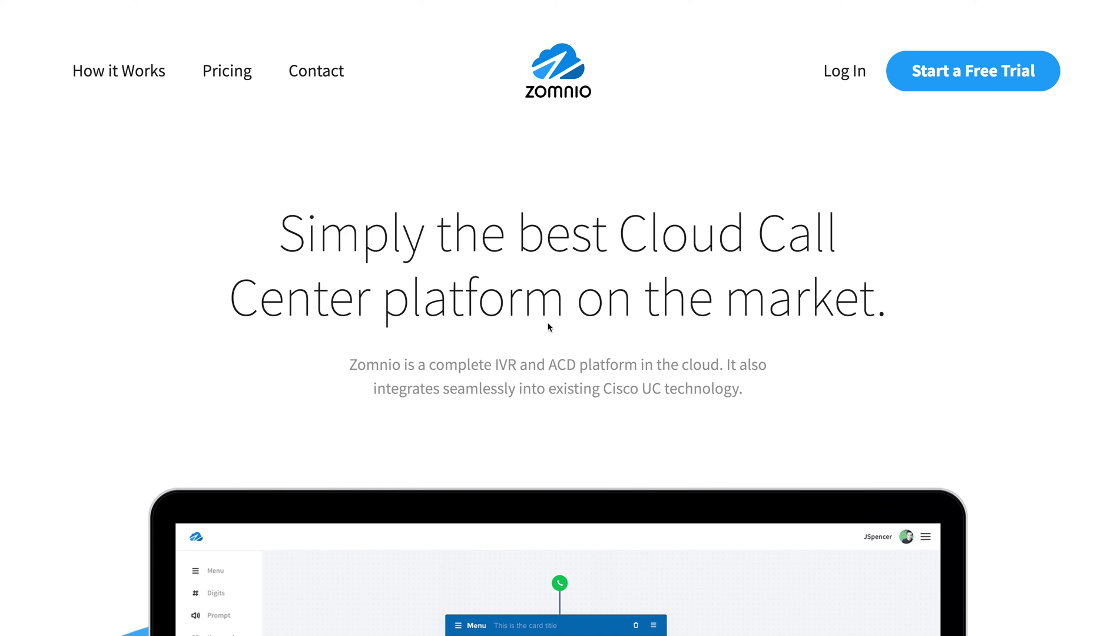
Log in to Zomnio with the account's email address and password.
click(839, 73)
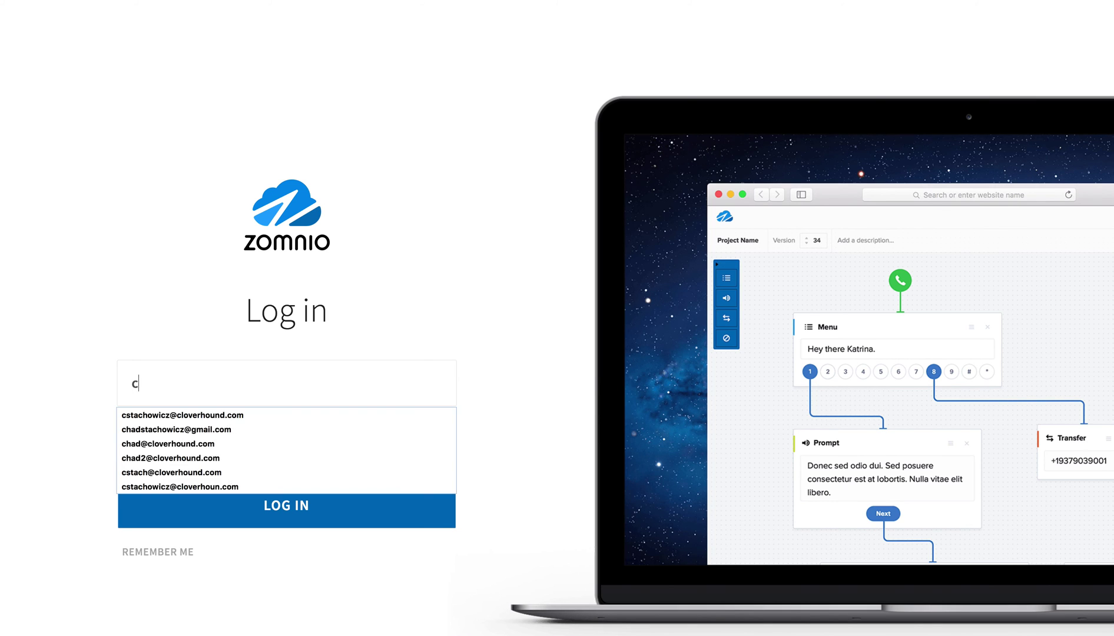
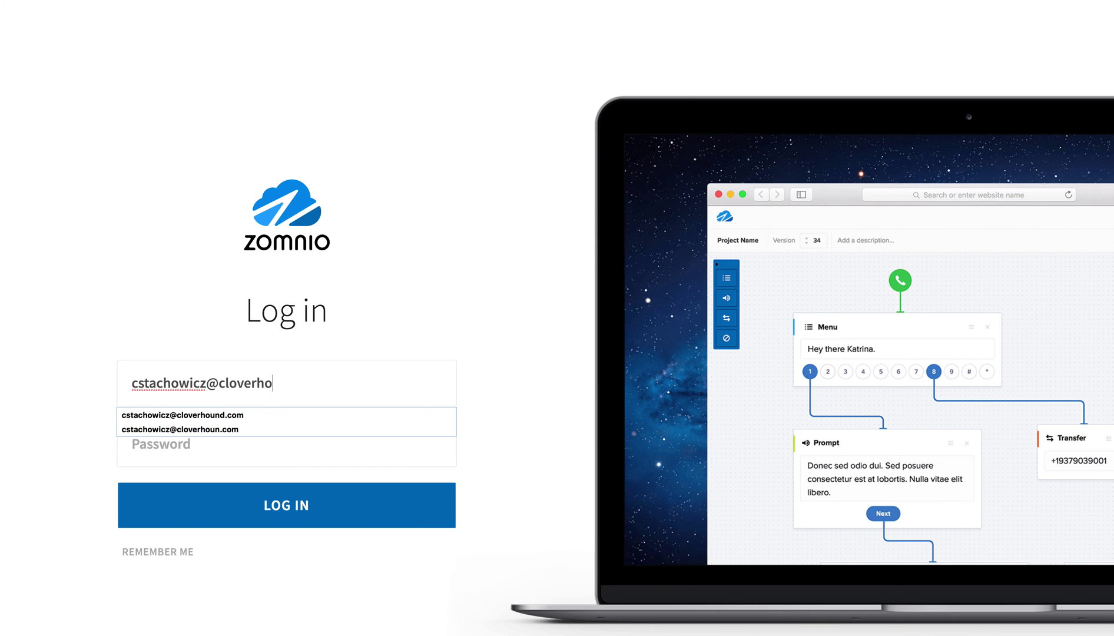
key(Tab)
text(********)
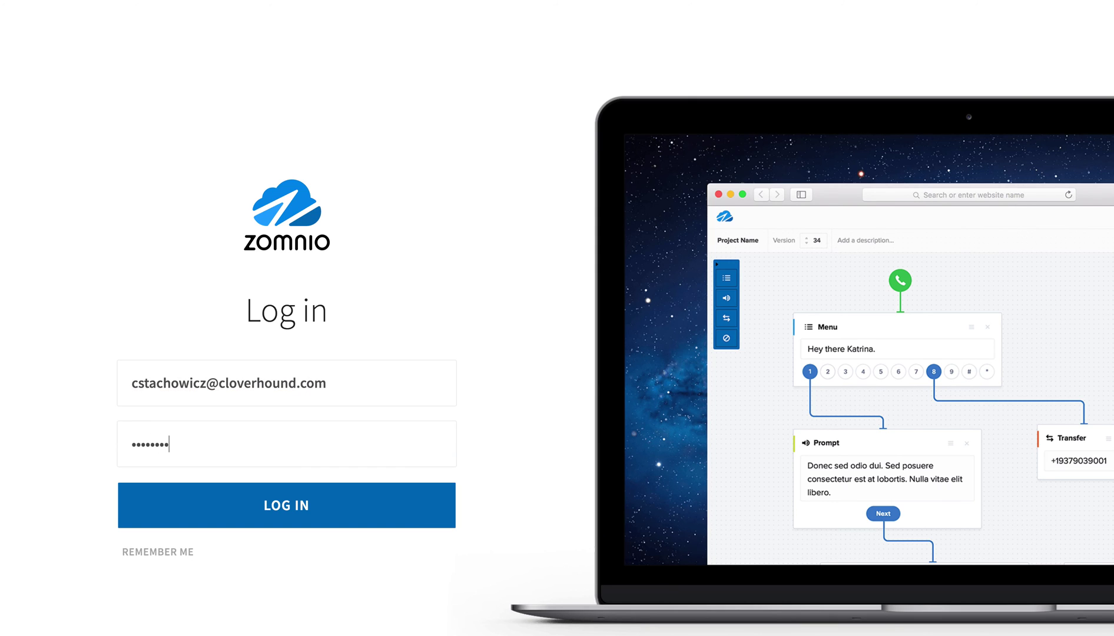
key(Return)
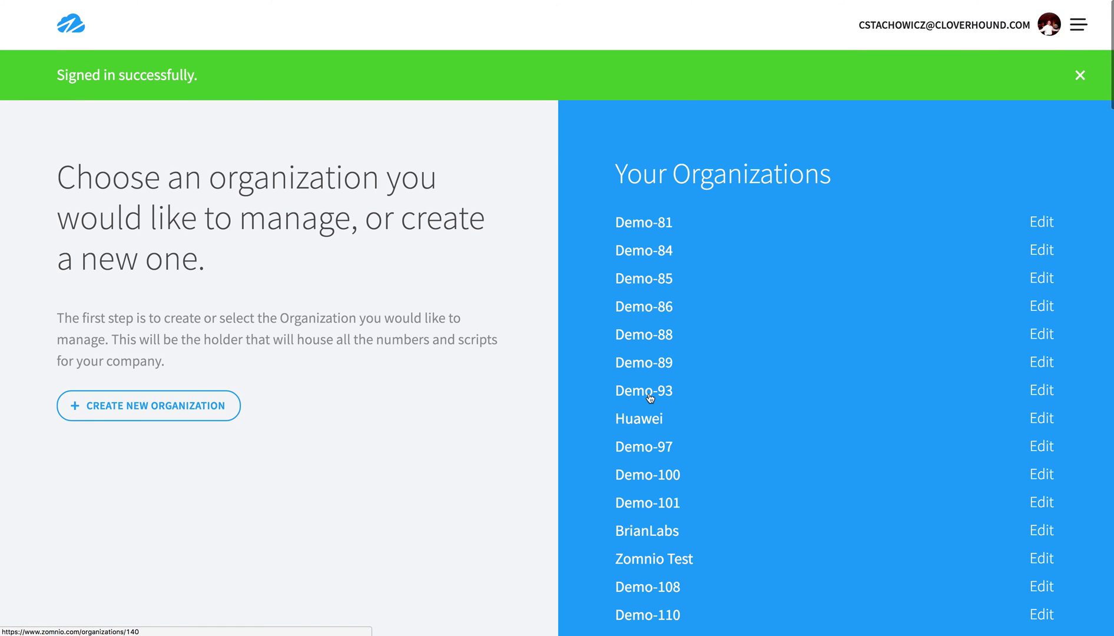
Dismiss the sign-in banner and open the Cloverhound, Inc. organization from the list.
click(1080, 77)
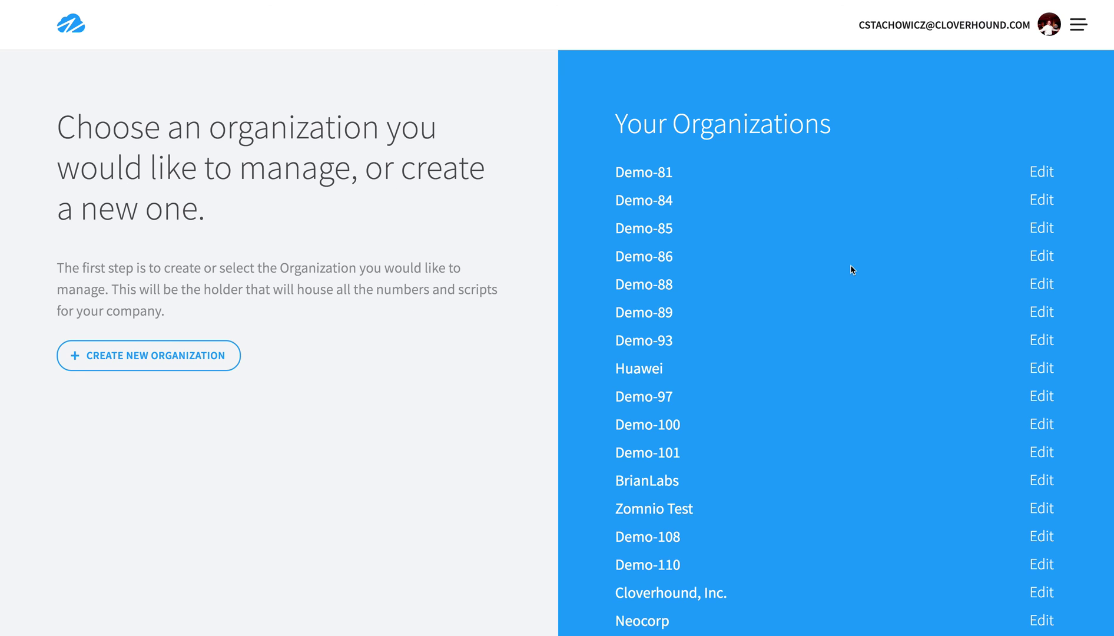
scroll(850, 270, down, 1)
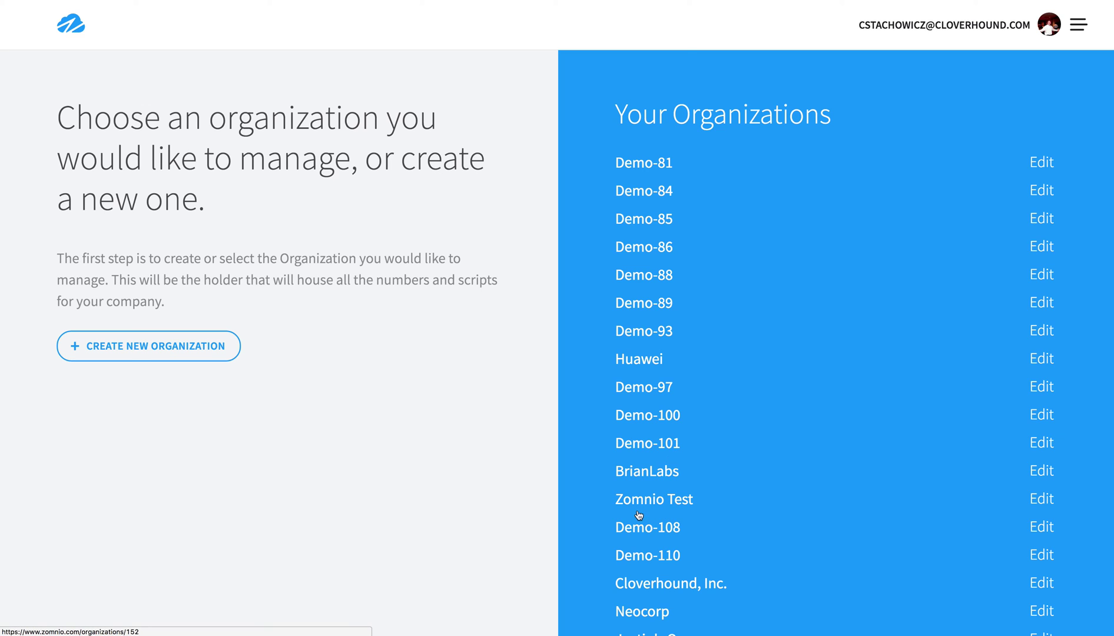
click(672, 584)
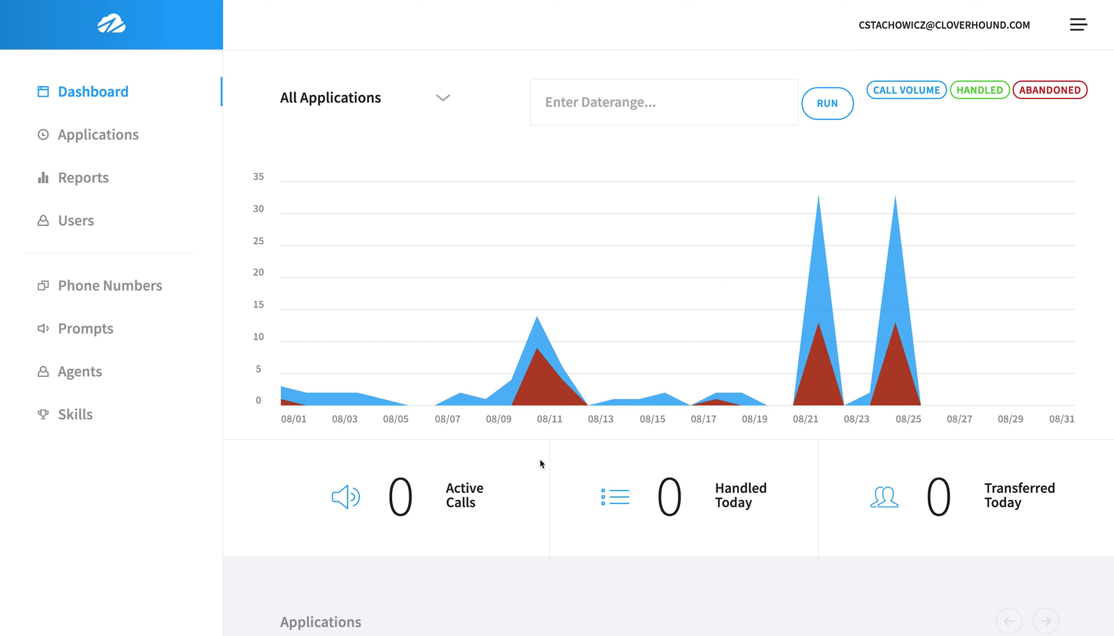
Filter the dashboard call chart by Store Demo, then Walmart, then back to Store Demo.
scroll(540, 463, down, 5)
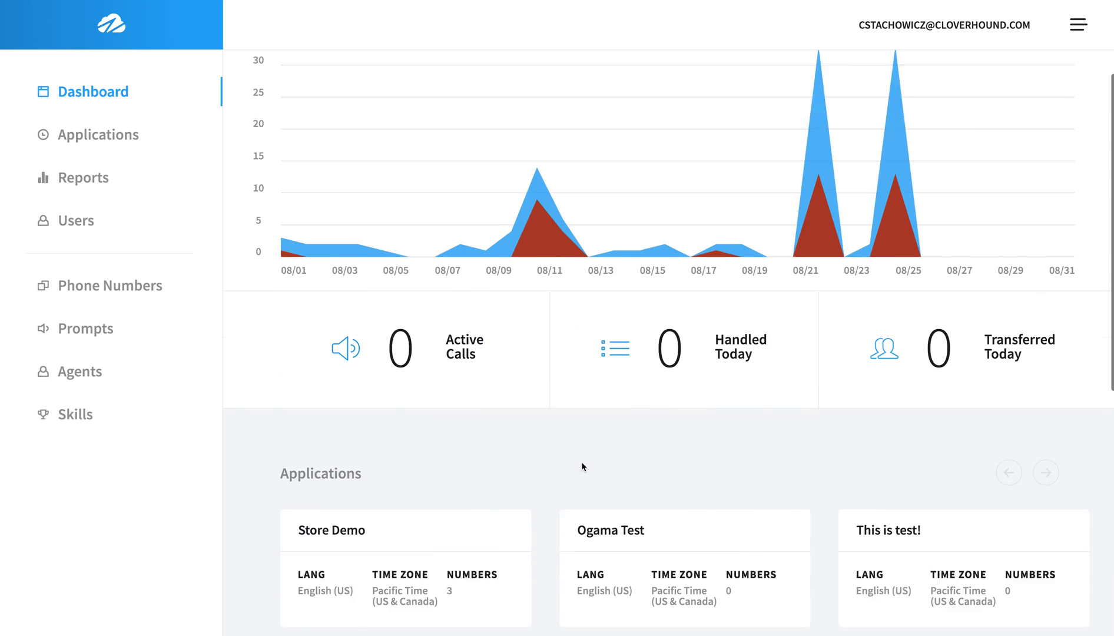
scroll(451, 190, up, 5)
click(442, 103)
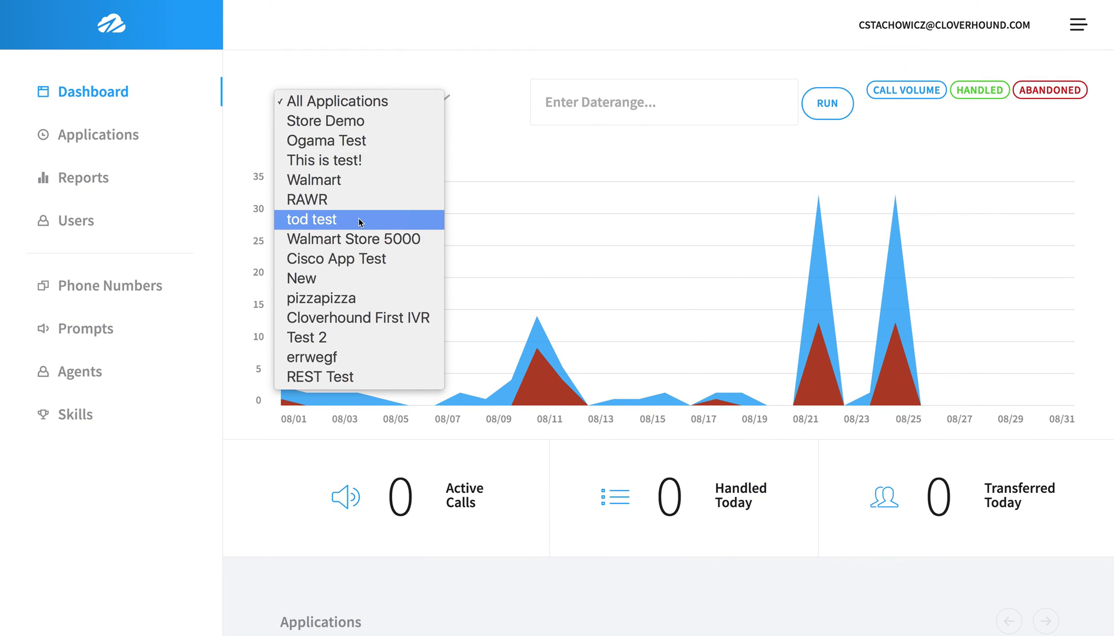
click(379, 126)
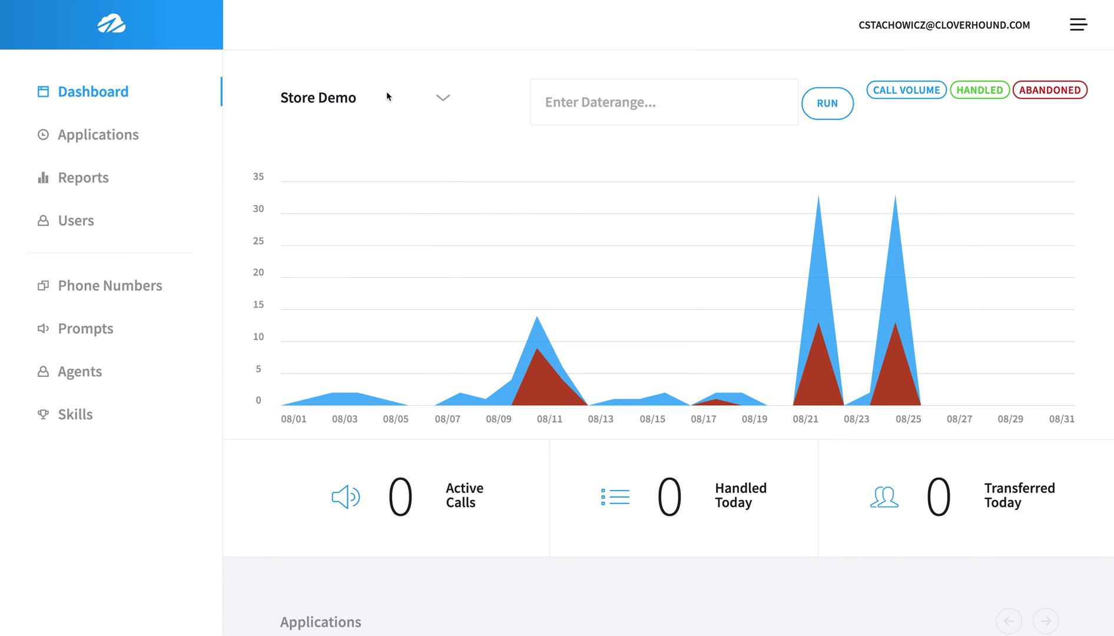
click(386, 96)
click(364, 160)
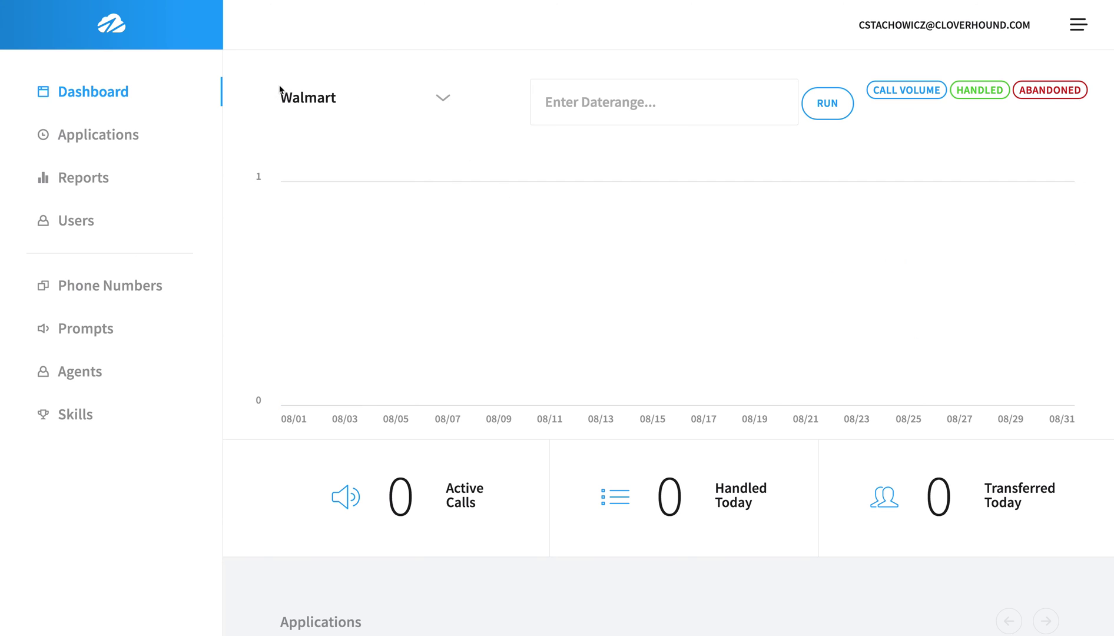
click(304, 98)
click(406, 42)
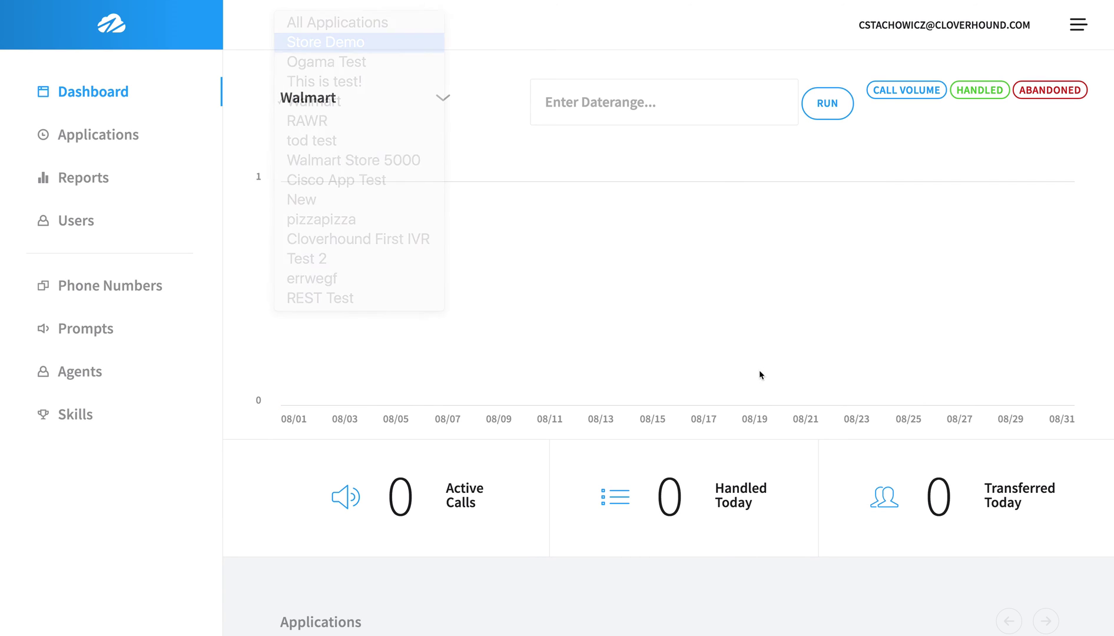
Scroll through the call logs and open the Store Demo application.
scroll(759, 367, down, 7)
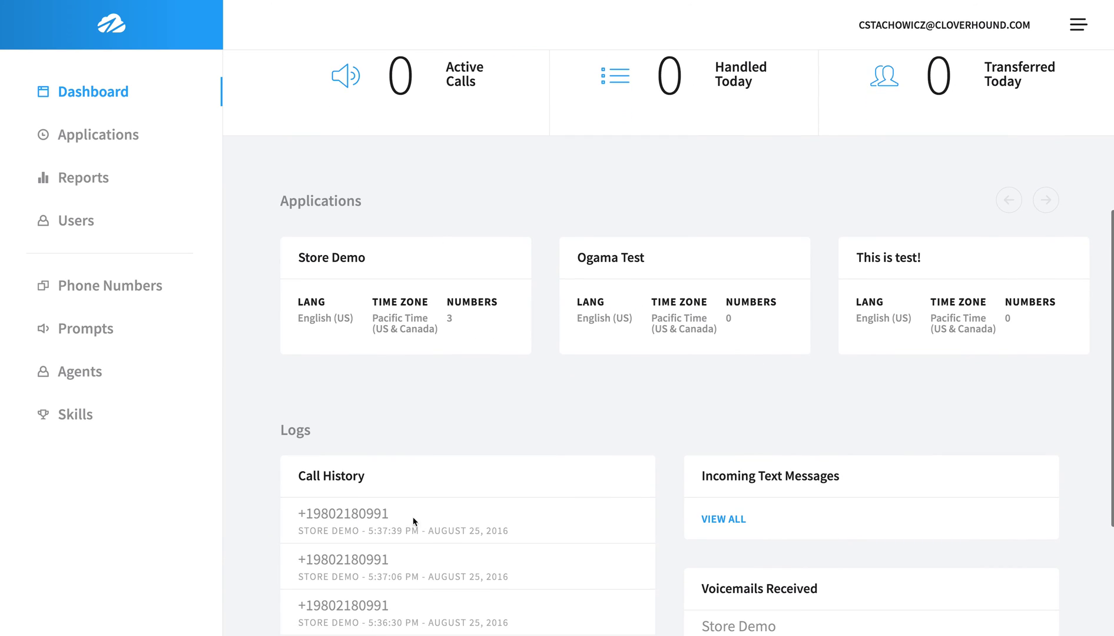
scroll(536, 381, down, 3)
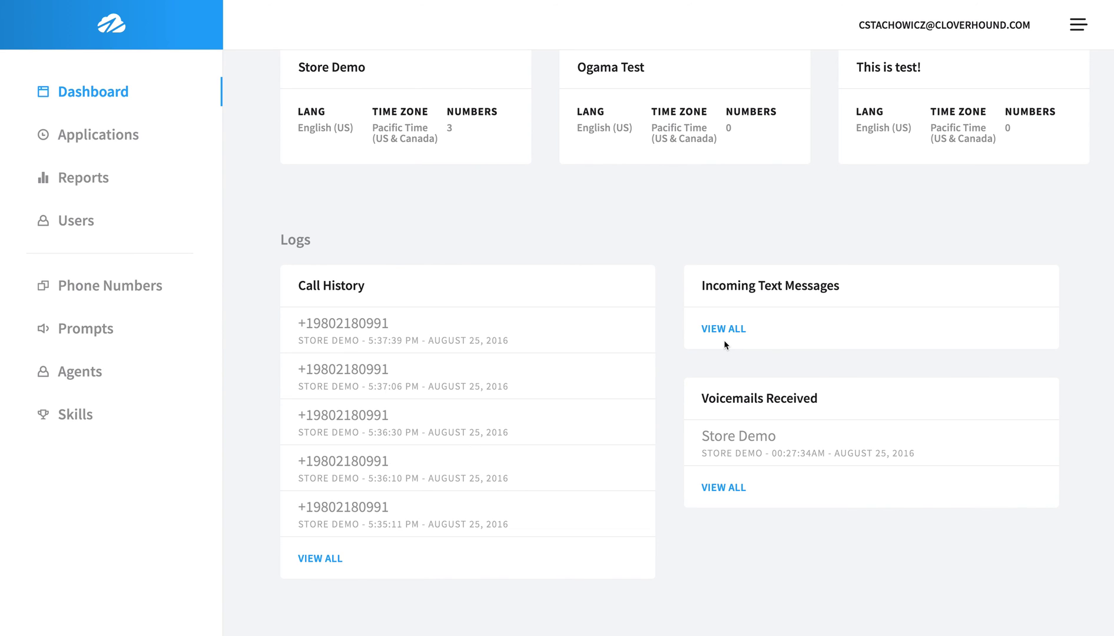
scroll(723, 341, up, 5)
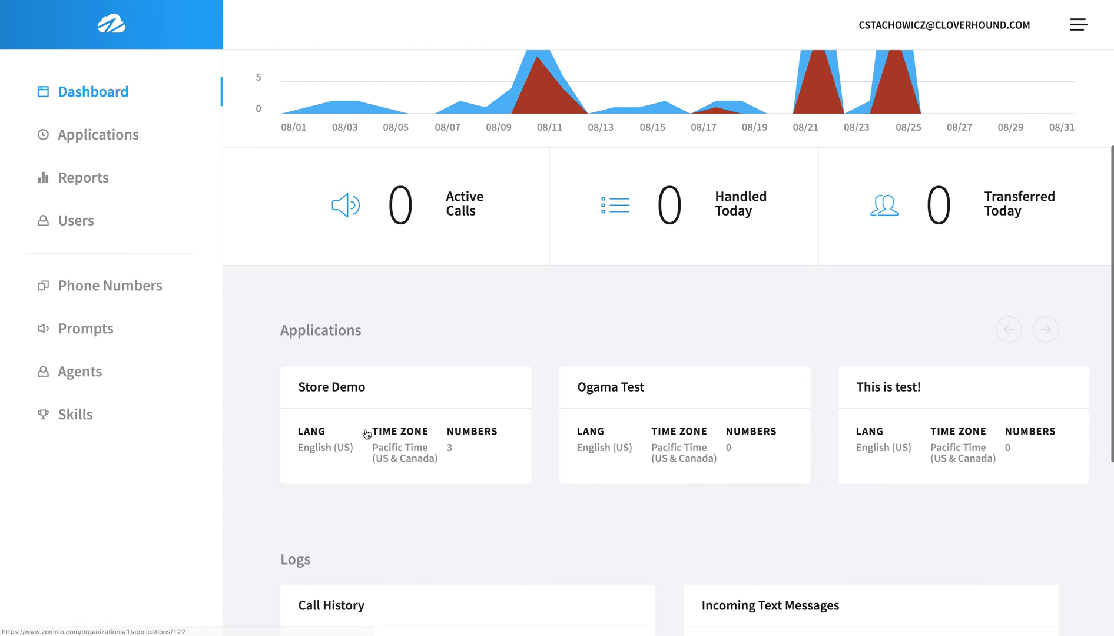
click(366, 434)
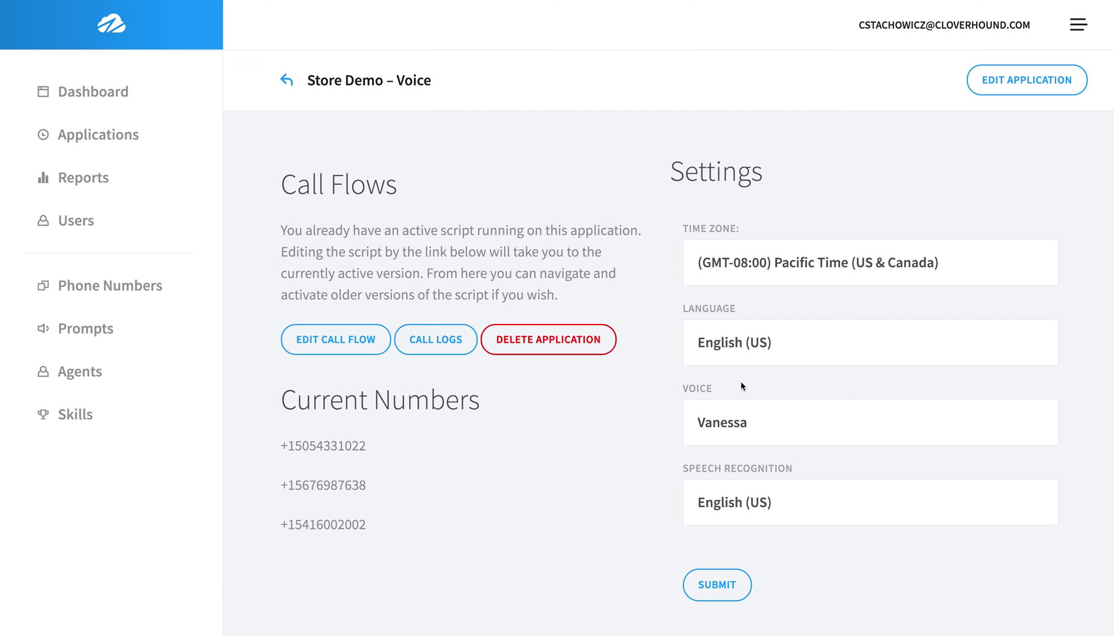
Keep speech recognition on English (US) and open the Store Demo call flow at version 47.
click(797, 505)
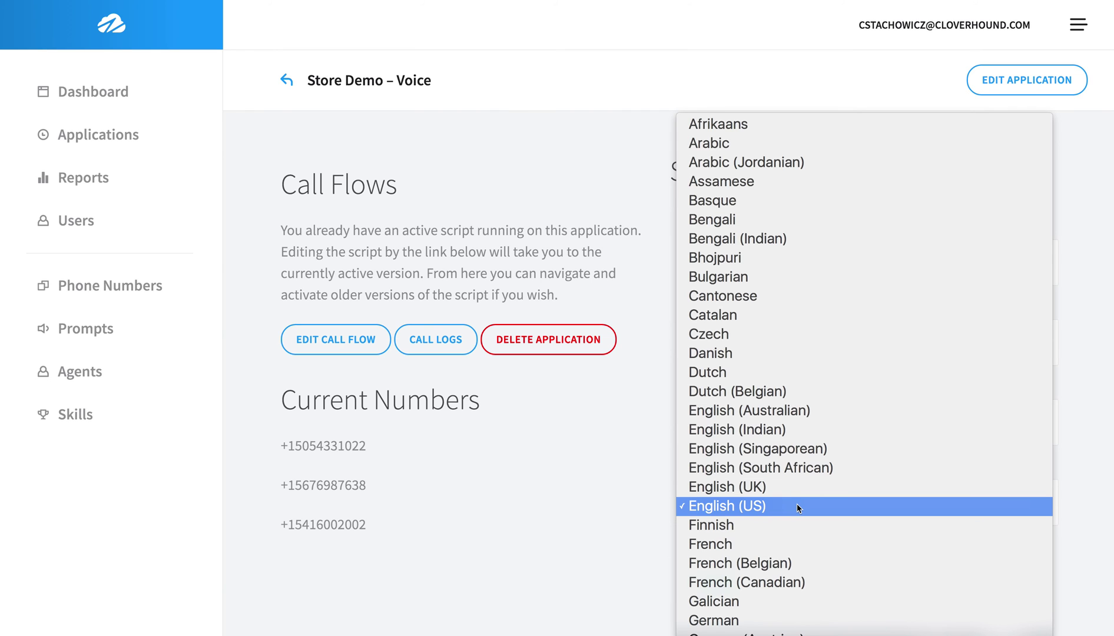
click(796, 506)
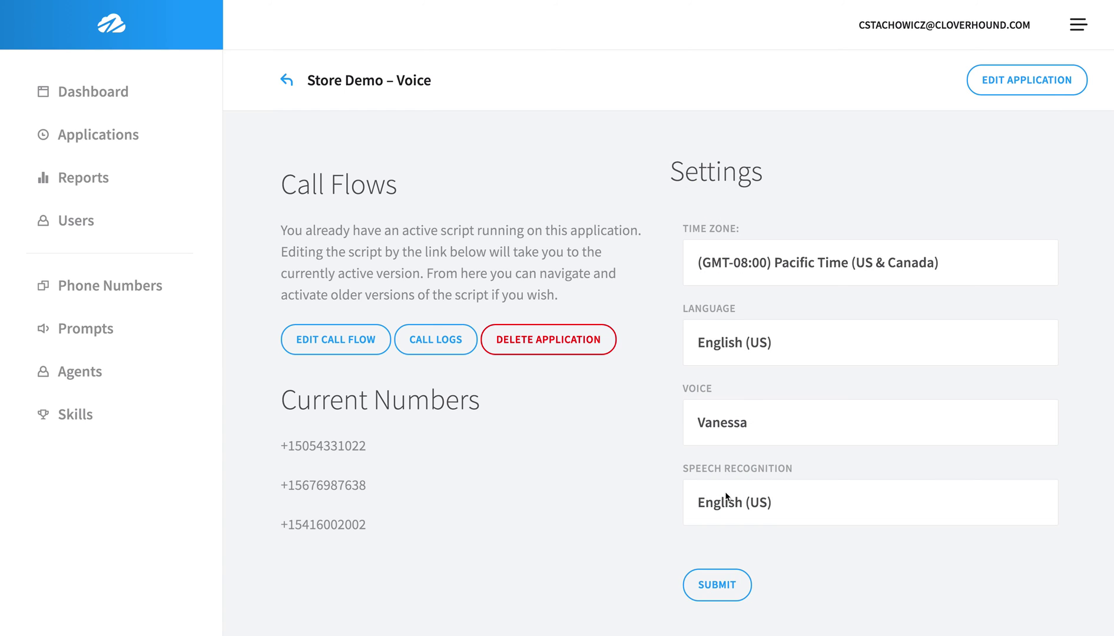
click(369, 345)
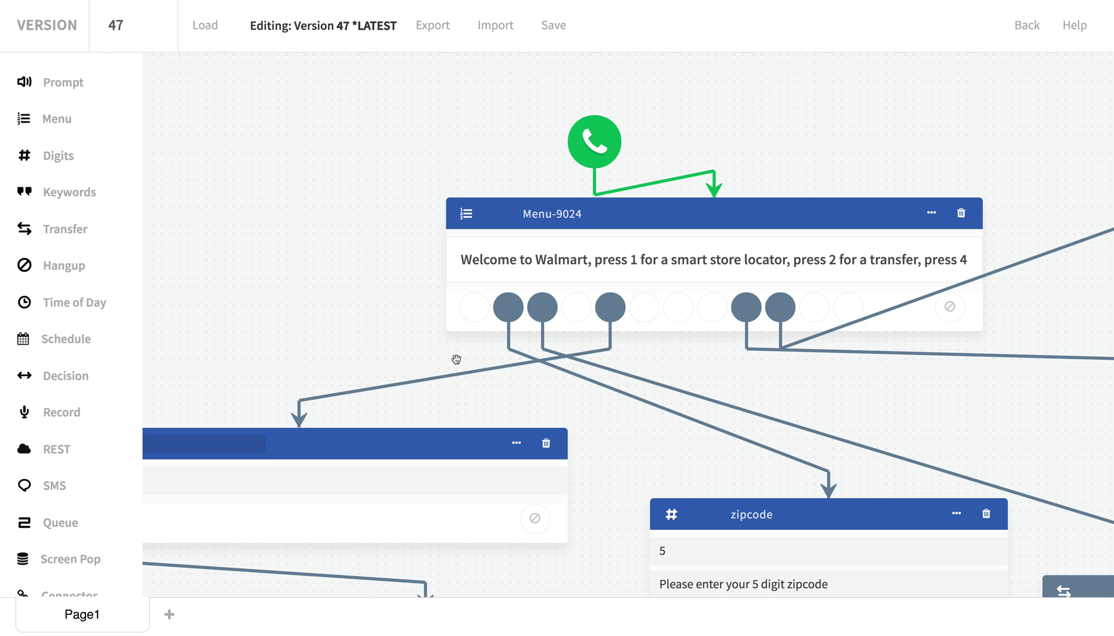
Zoom out and pan the canvas to show Menu-9024 through the nearest-store prompt and SMS node.
scroll(339, 370, down, 5)
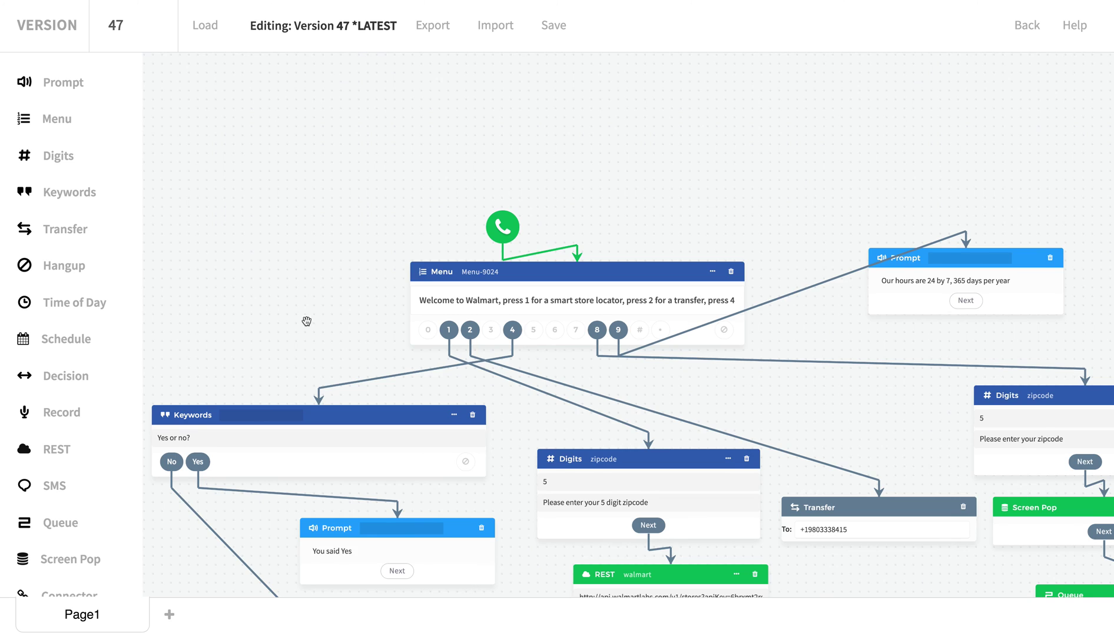
drag(306, 321, 275, 249)
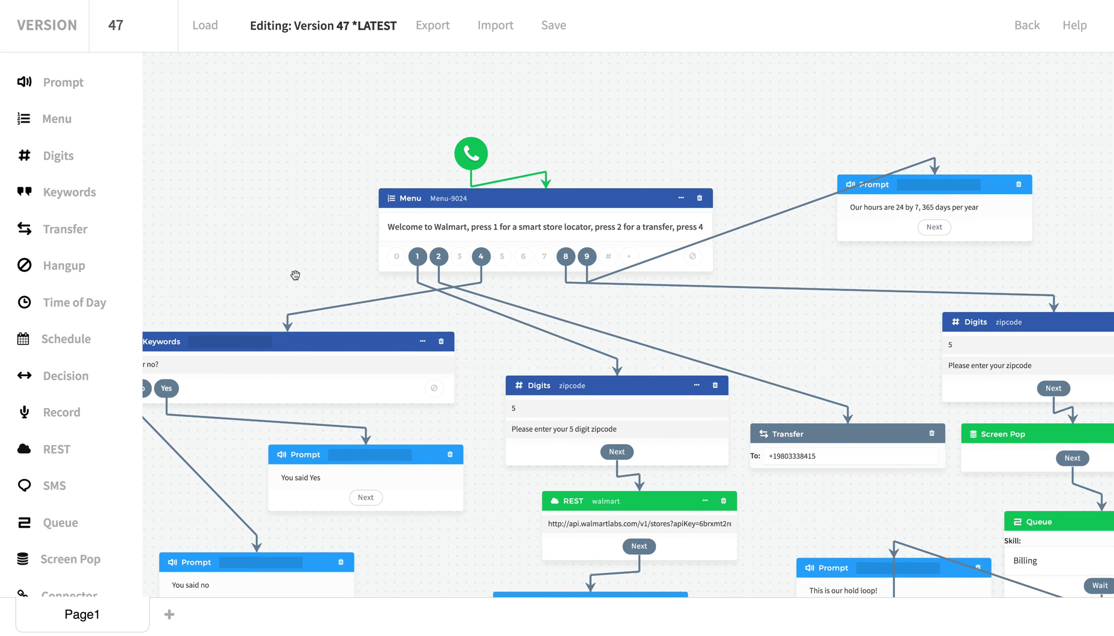
scroll(292, 271, down, 2)
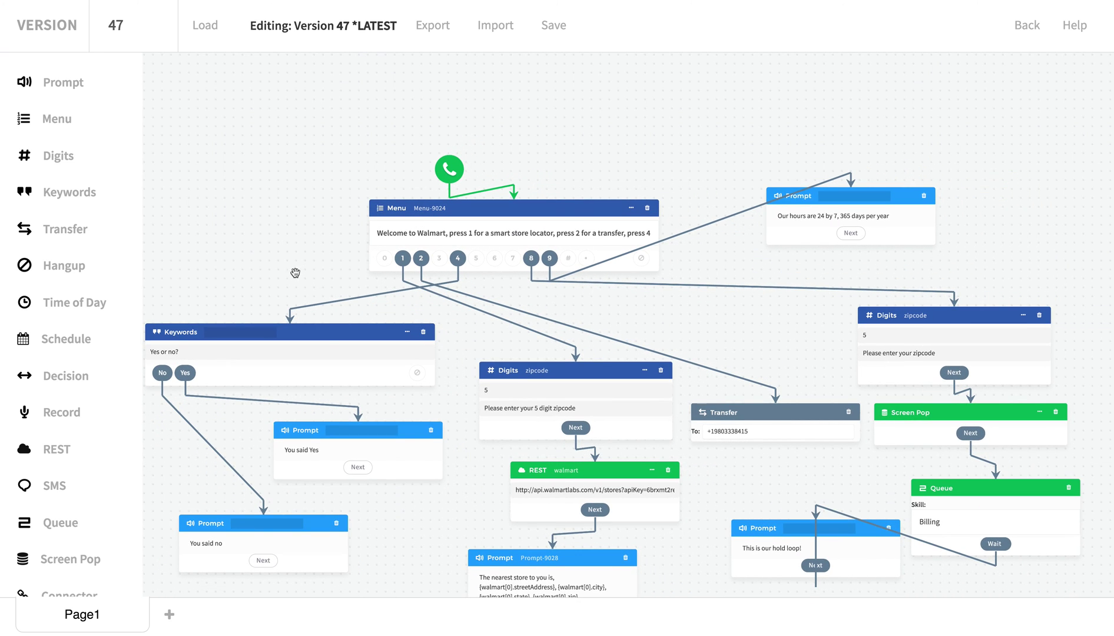
drag(293, 271, 316, 207)
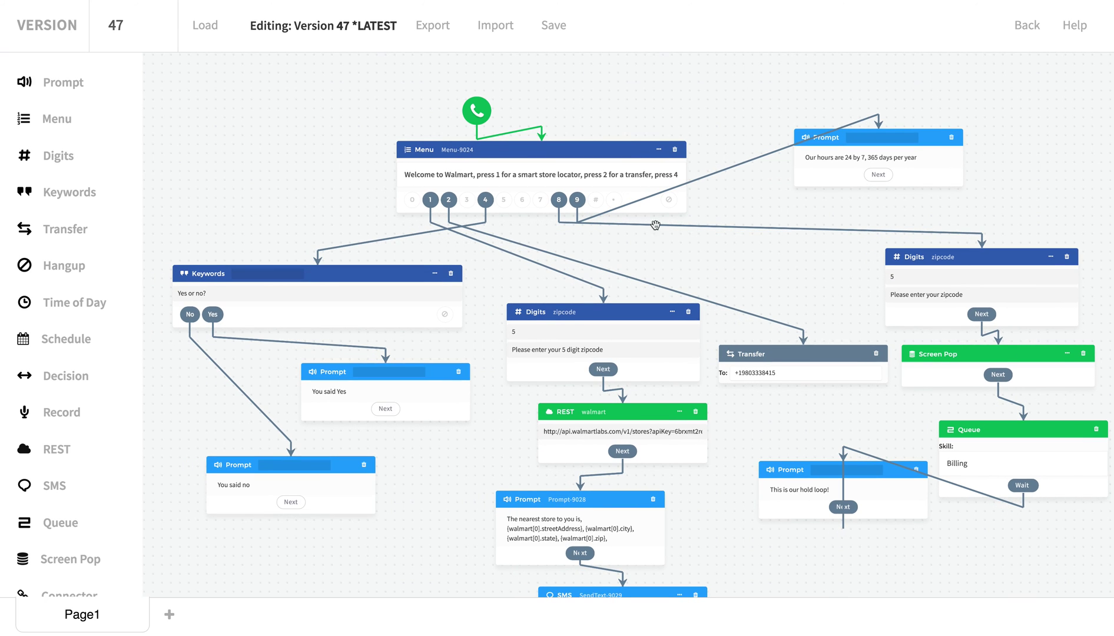
drag(944, 172, 931, 151)
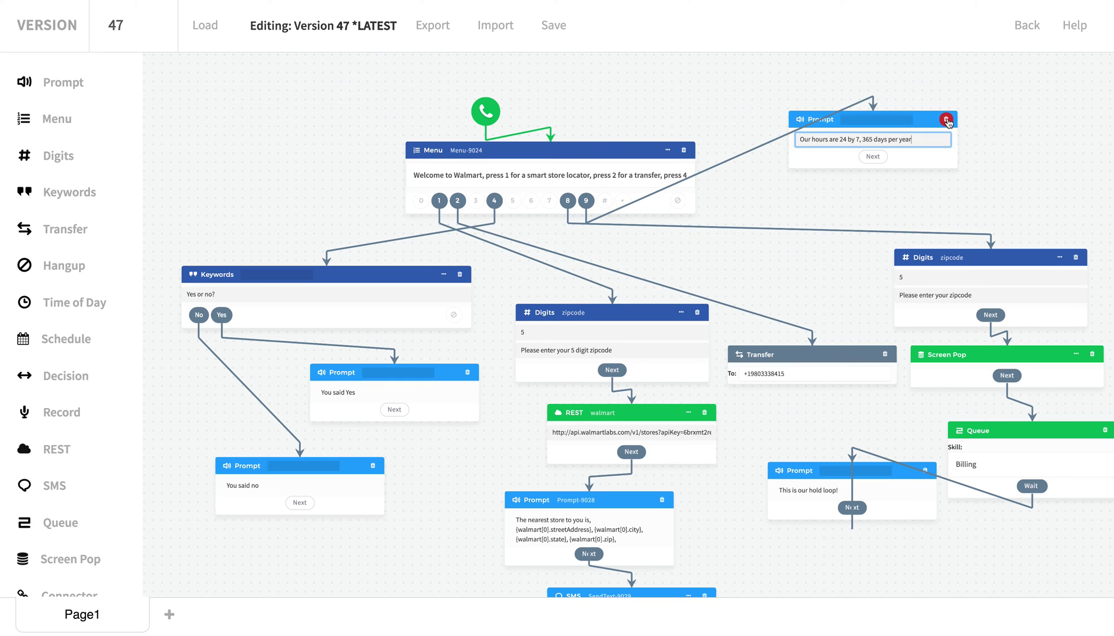
Delete the hours Prompt node and remove the 'press 9 for our hours' wording from the menu.
click(947, 121)
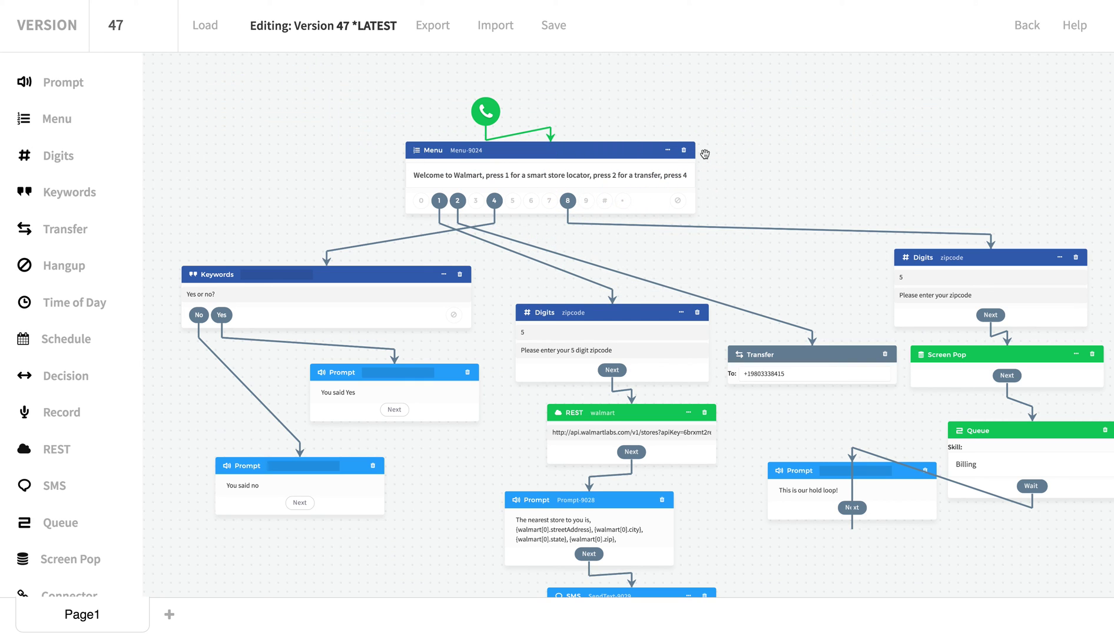
drag(606, 177, 698, 179)
click(638, 182)
key(BackSpace)
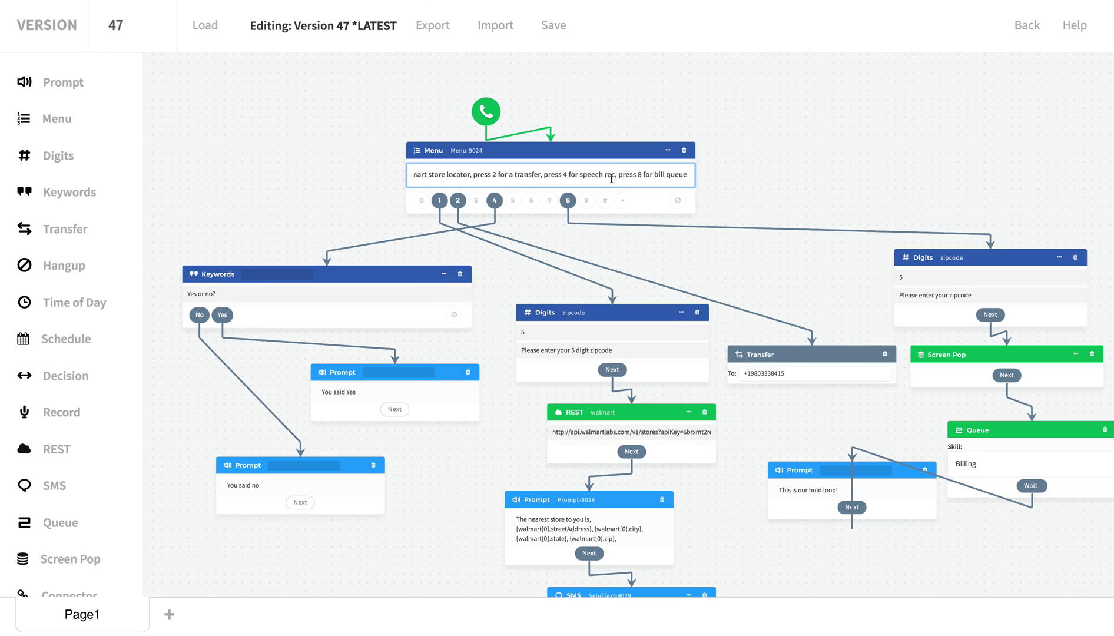
Add 'press 6 to hear our hours' to the Menu-9024 greeting and insert a new Prompt node.
click(616, 175)
text(press 6 to hear our hours, press)
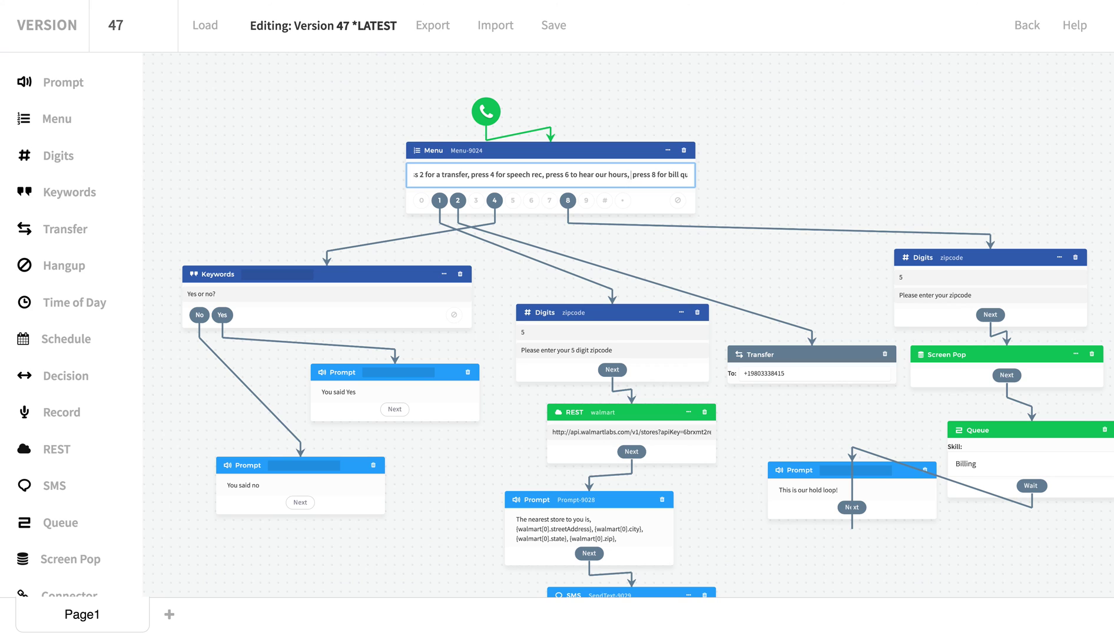
click(43, 88)
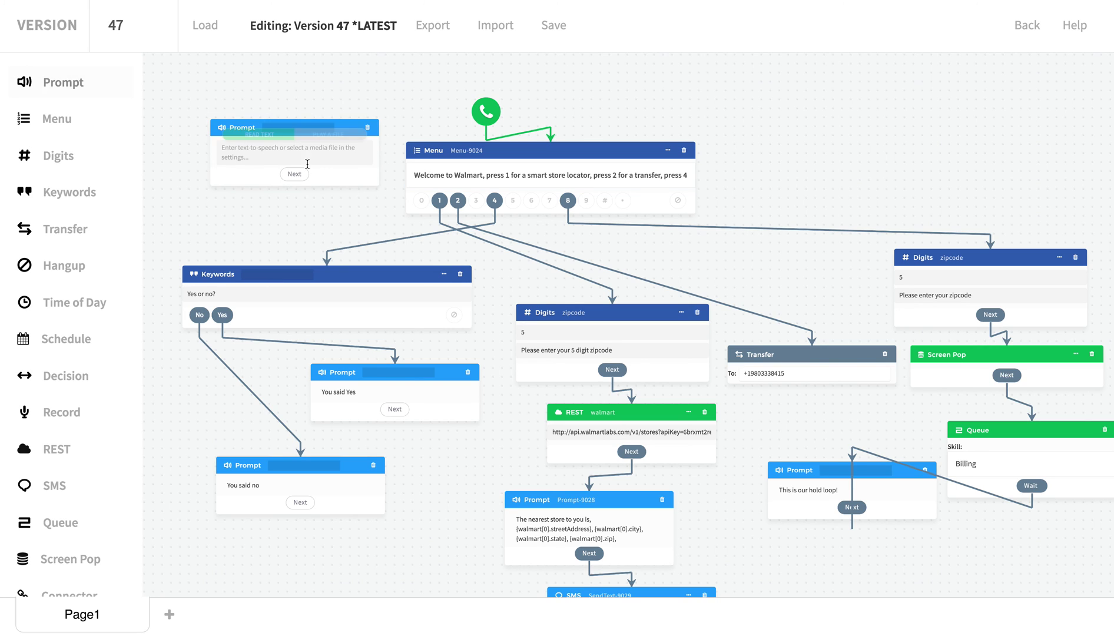
Connect menu key 6 to the new Prompt node, abandoning an audio-file upload.
mouse_move(533, 201)
mouse_down()
mouse_move(533, 245)
mouse_move(362, 200)
mouse_move(347, 154)
mouse_move(291, 148)
mouse_up()
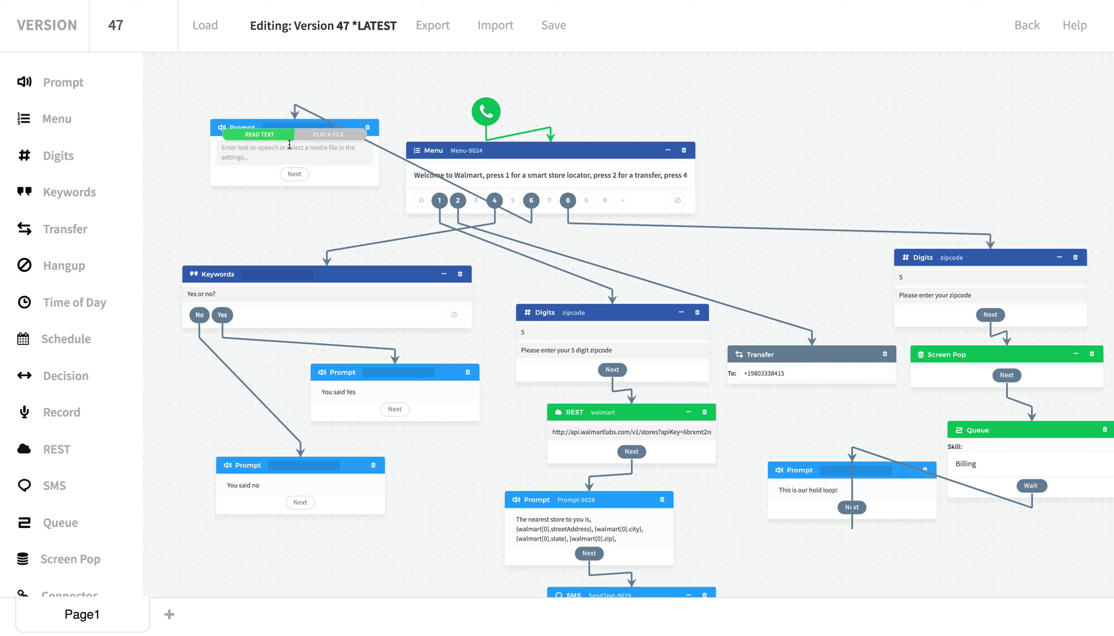
click(333, 140)
click(306, 147)
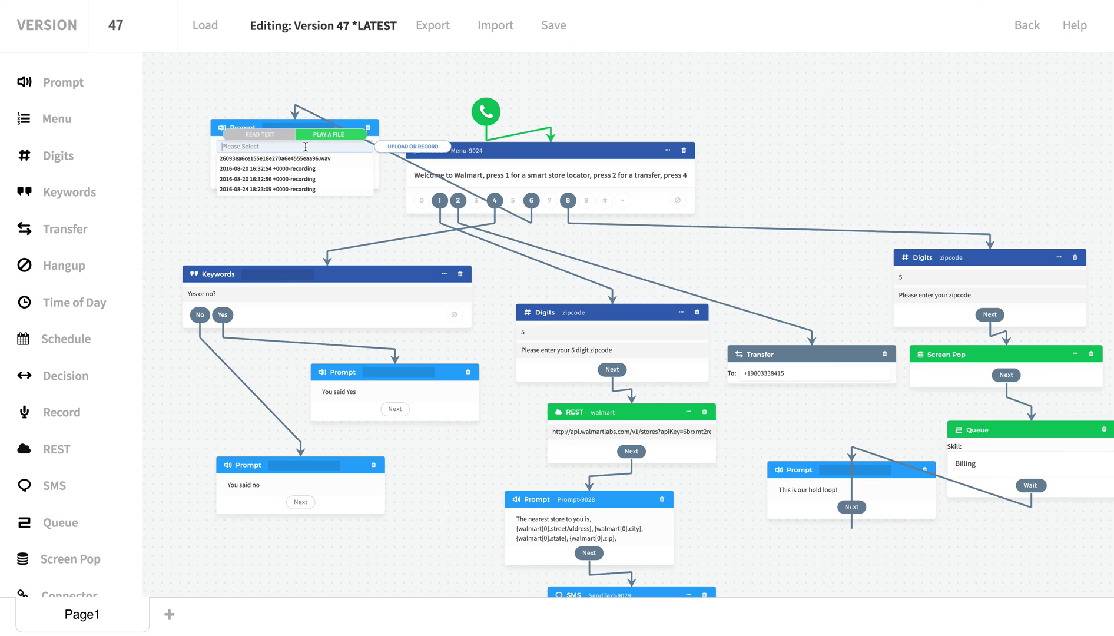
click(428, 147)
click(736, 56)
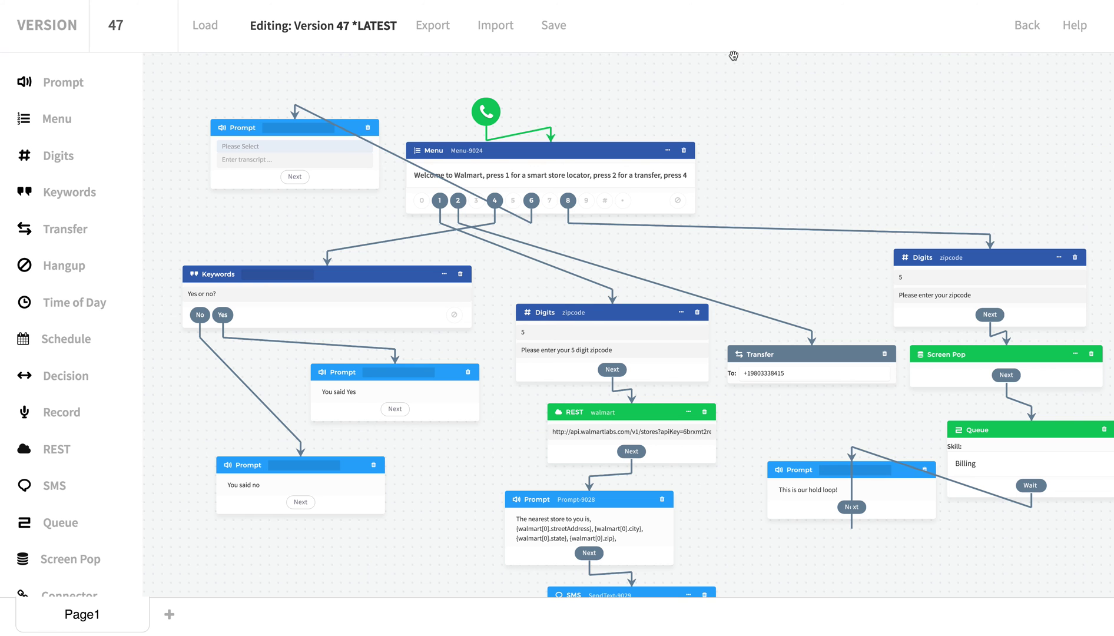
Make the prompt read 'We are open 24 hours a day' and save as version 48.
click(247, 134)
click(246, 154)
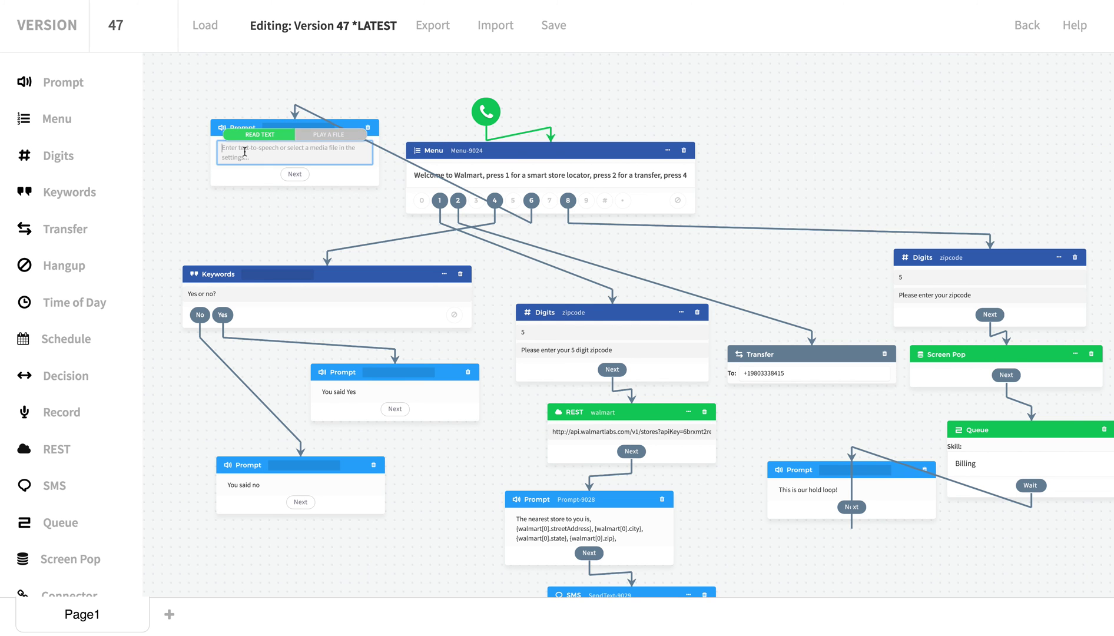
text(W)
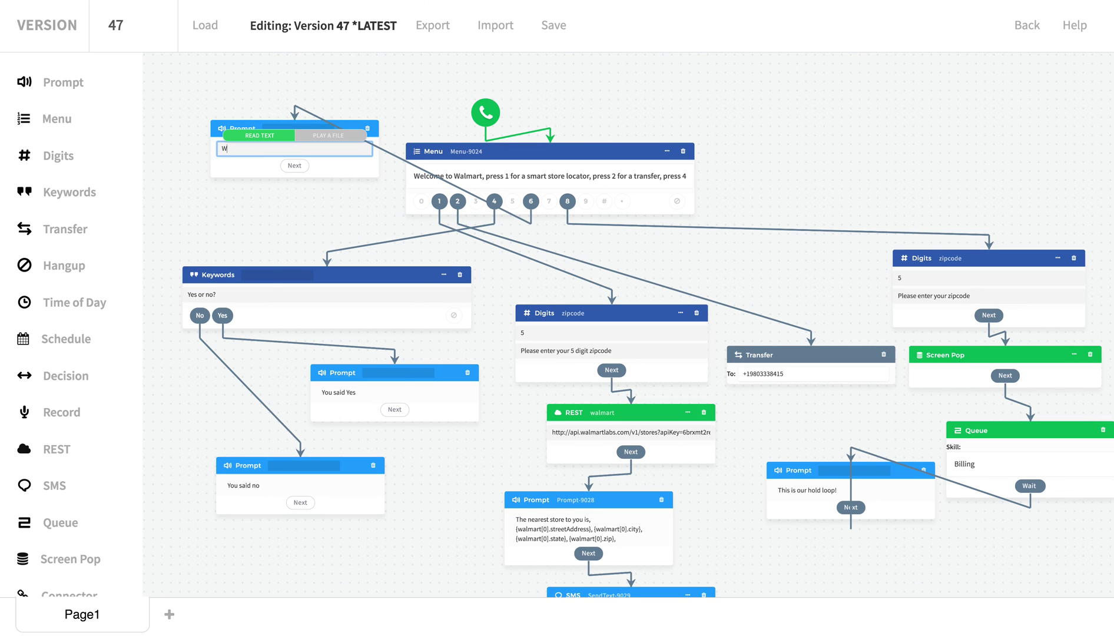
text(e are open 24 hours a day, 7 days a week.)
drag(220, 175, 204, 183)
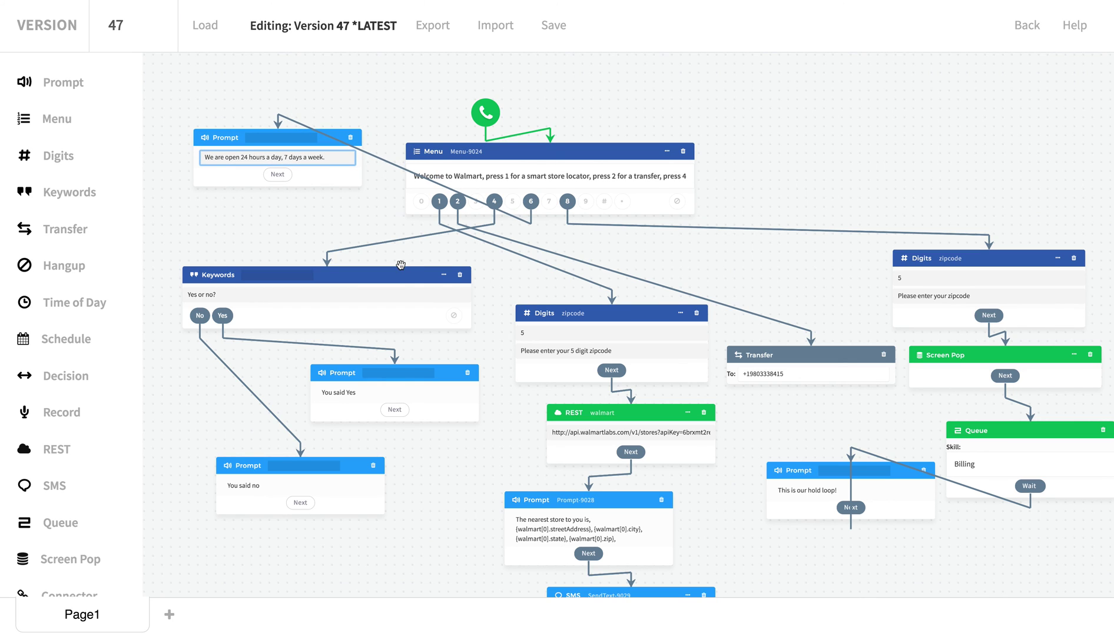
click(554, 24)
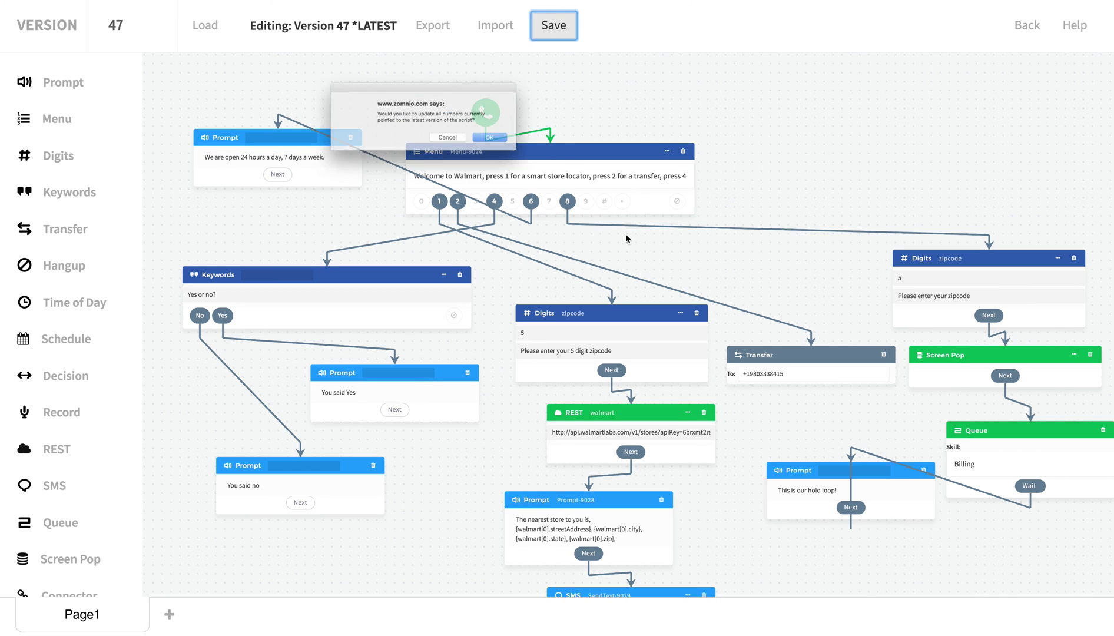
key(Return)
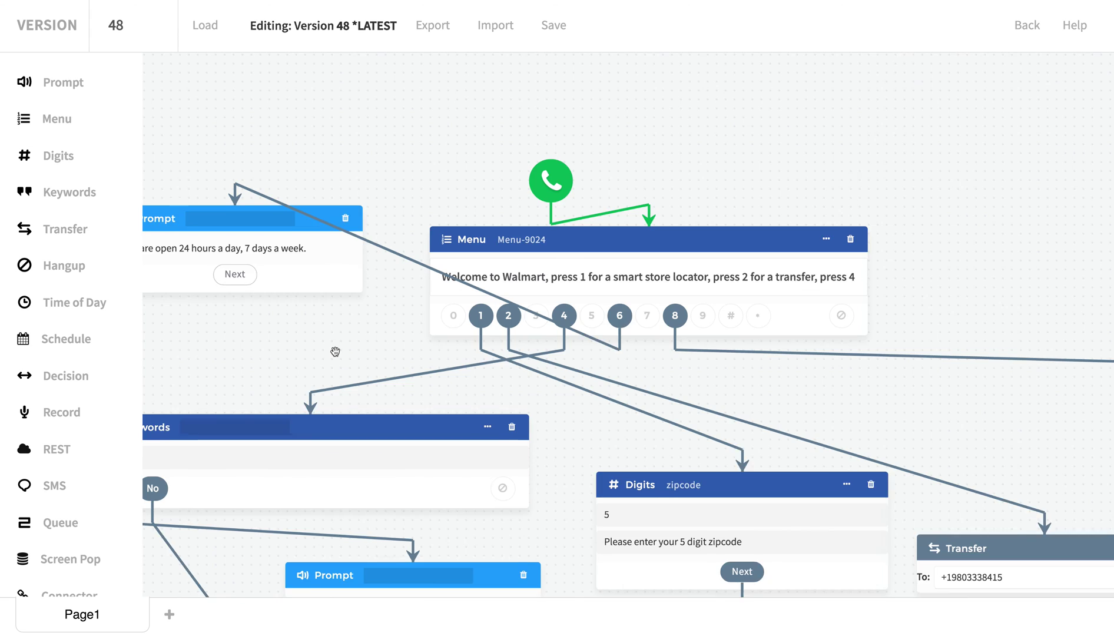
Load version 13 of the call flow, then reload version 48.
click(122, 27)
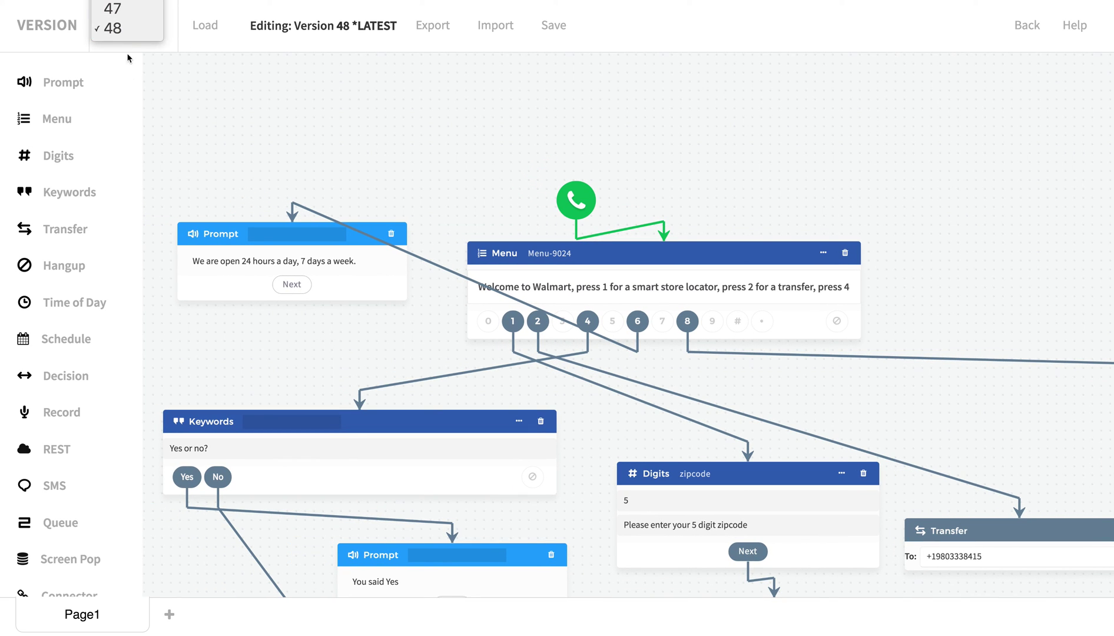
scroll(124, 36, up, 10)
key(Escape)
click(133, 24)
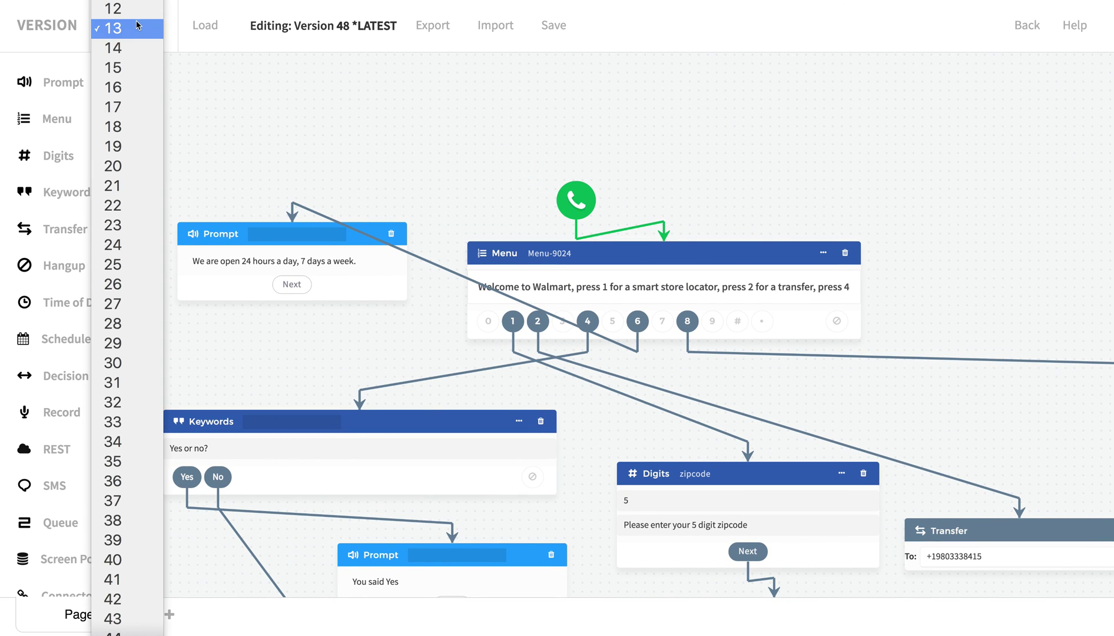
click(140, 30)
click(205, 25)
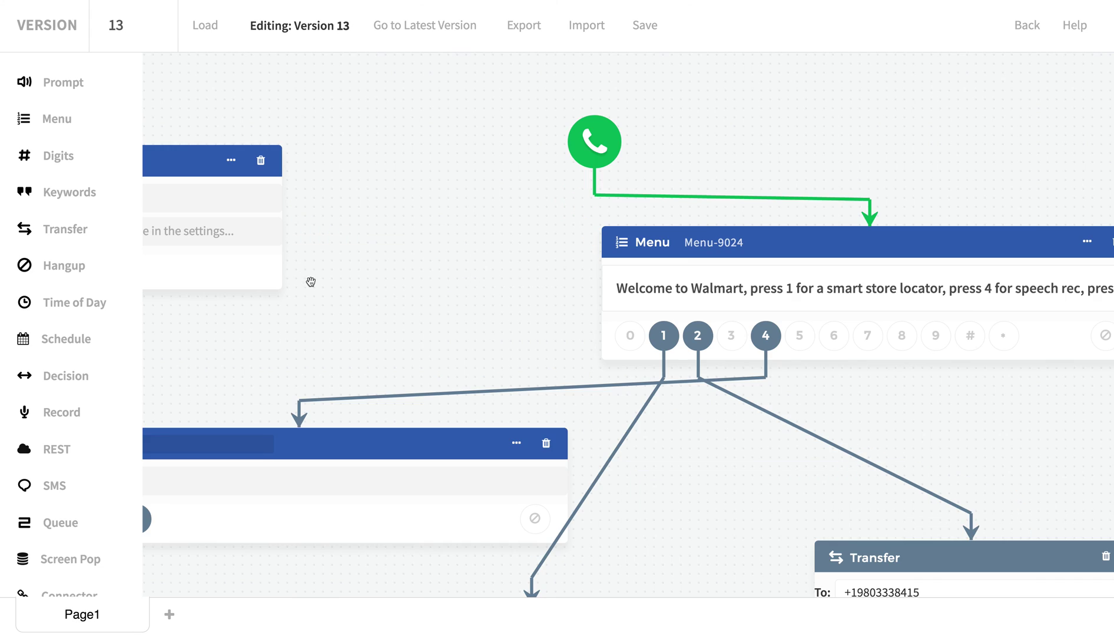
click(118, 26)
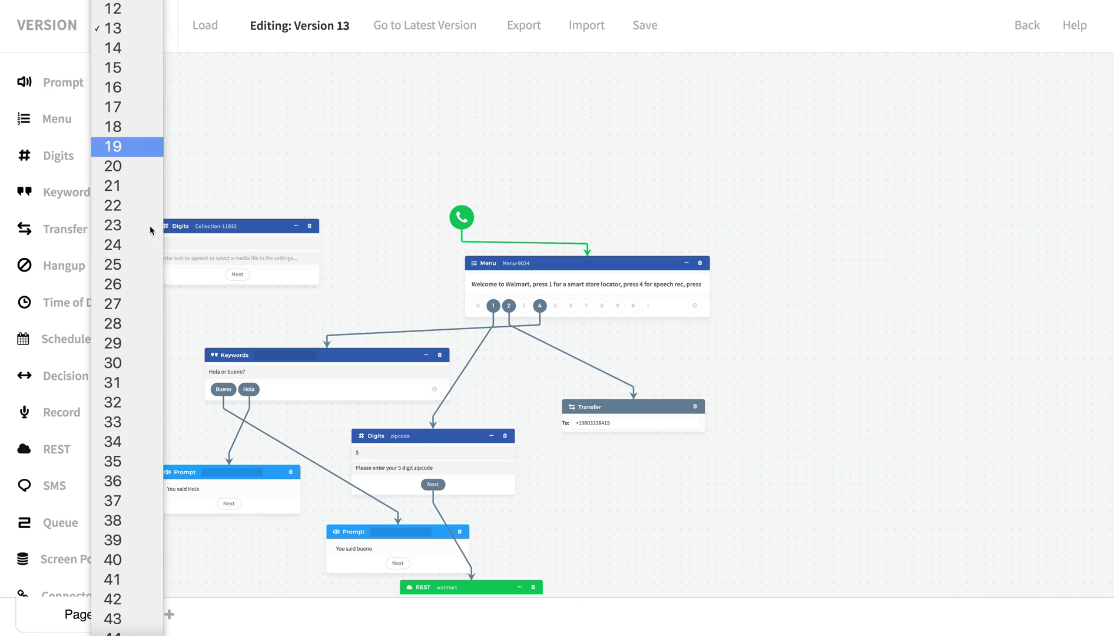
click(112, 627)
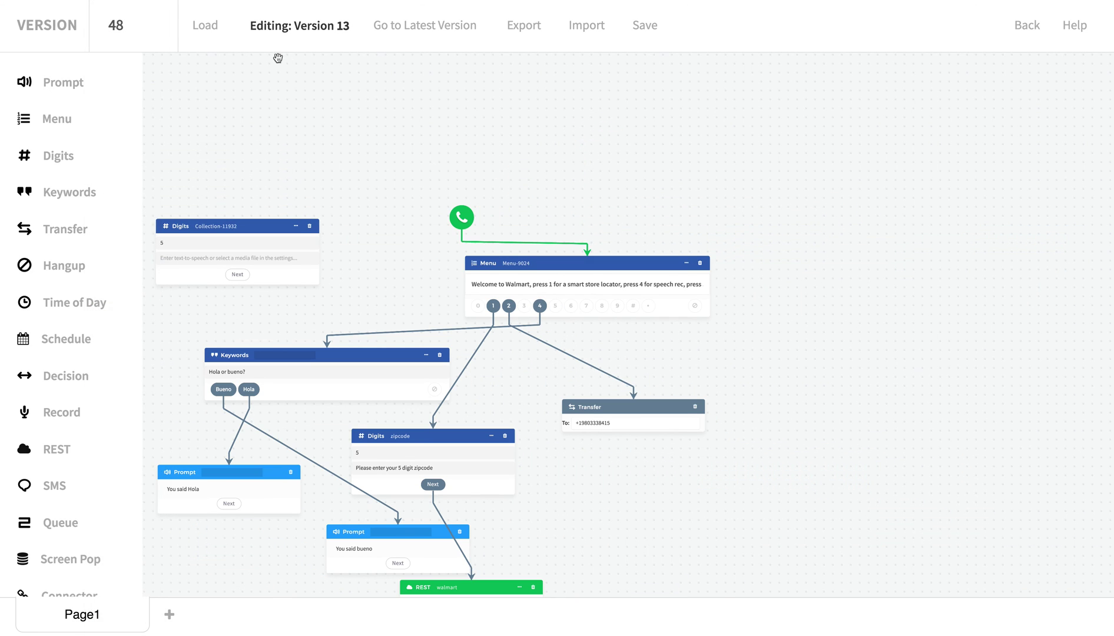
click(215, 32)
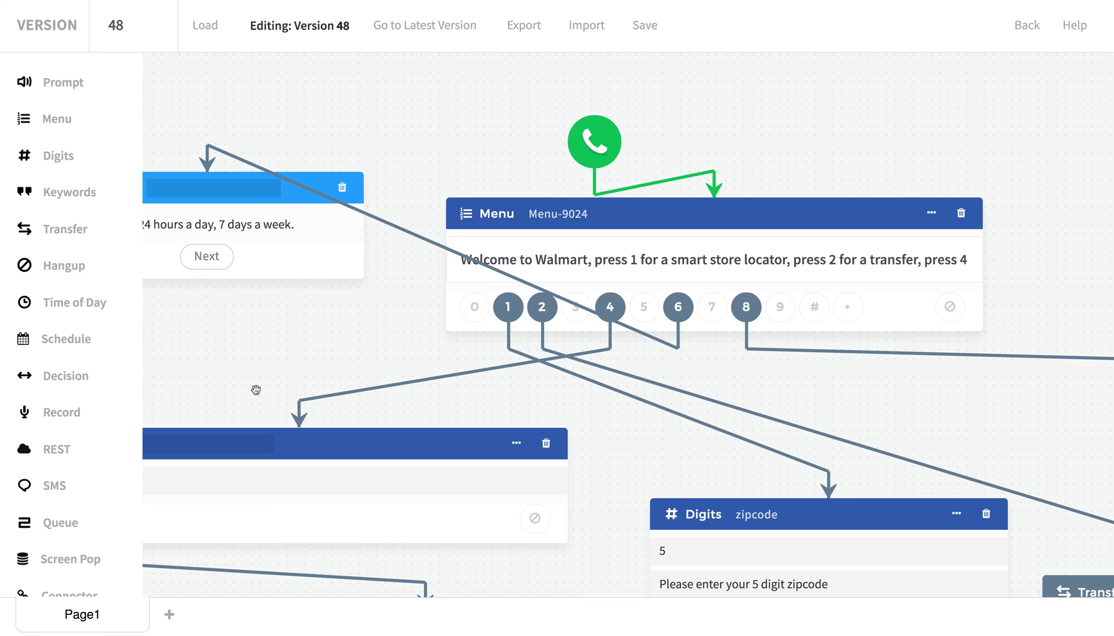
Add and view an empty Page2, return to Page1, and exit to the application page.
click(171, 615)
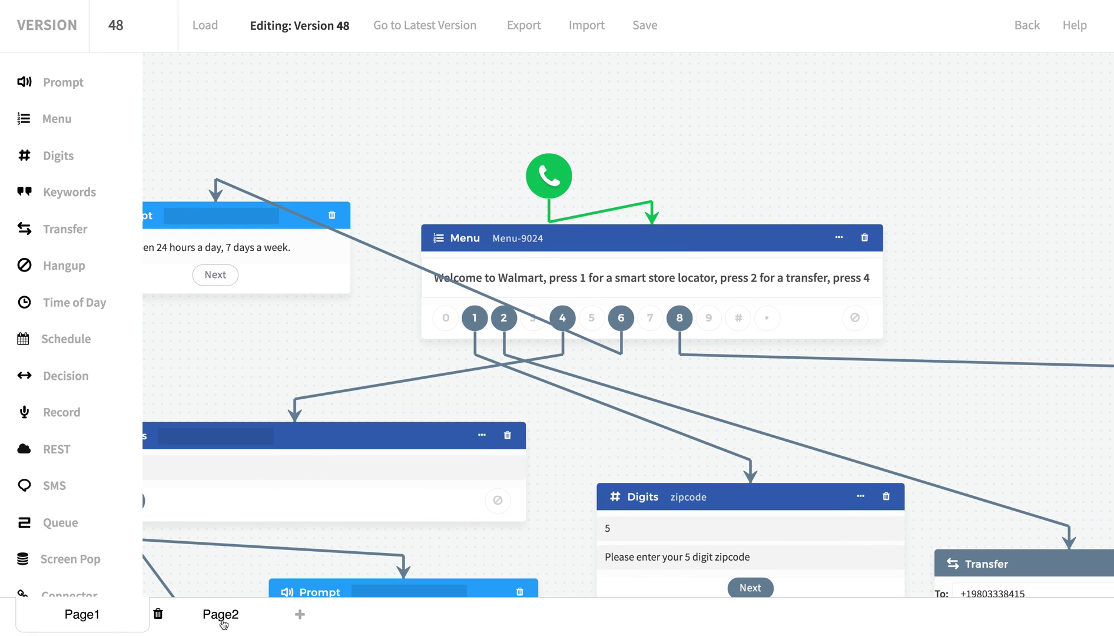
click(250, 613)
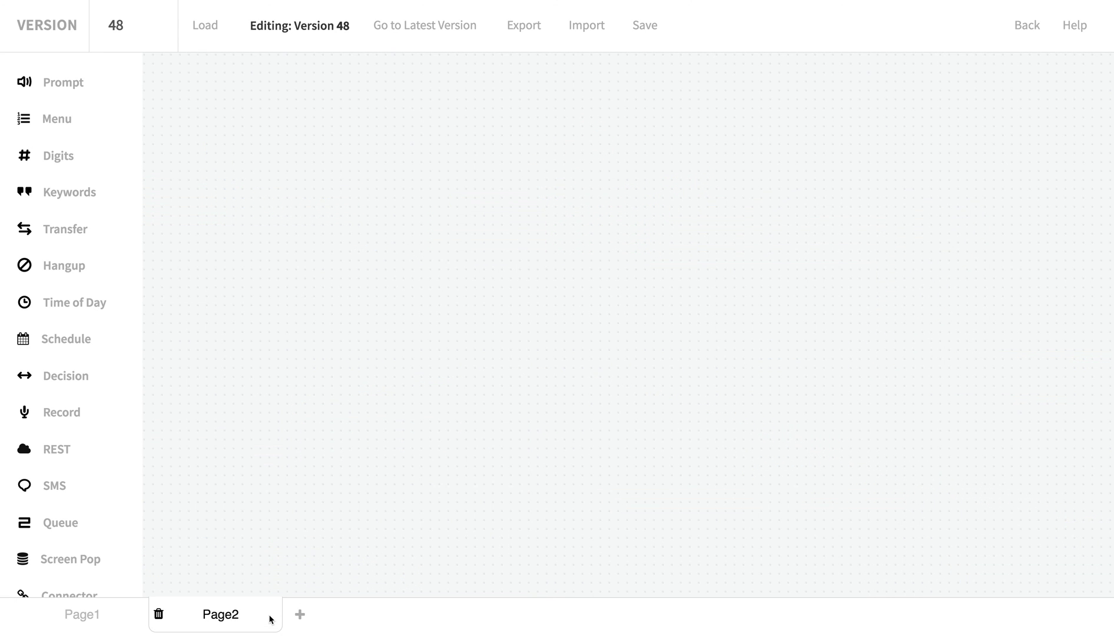
click(125, 620)
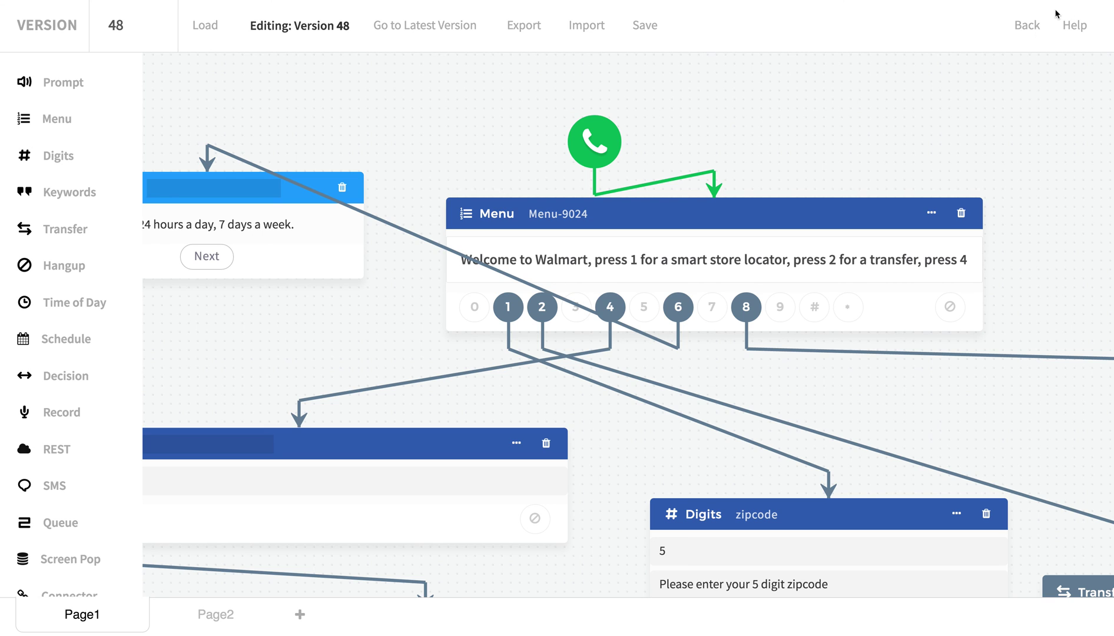
click(1038, 28)
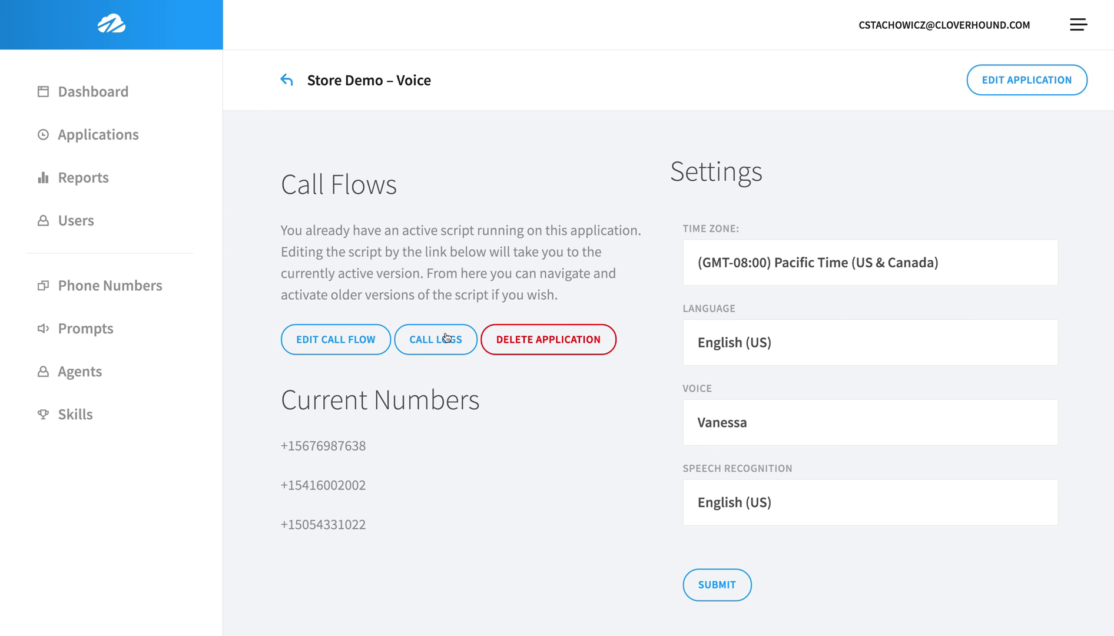
Reopen the Version 48 flow, review the Menu greeting text, and shift the Keywords node up-left.
click(332, 342)
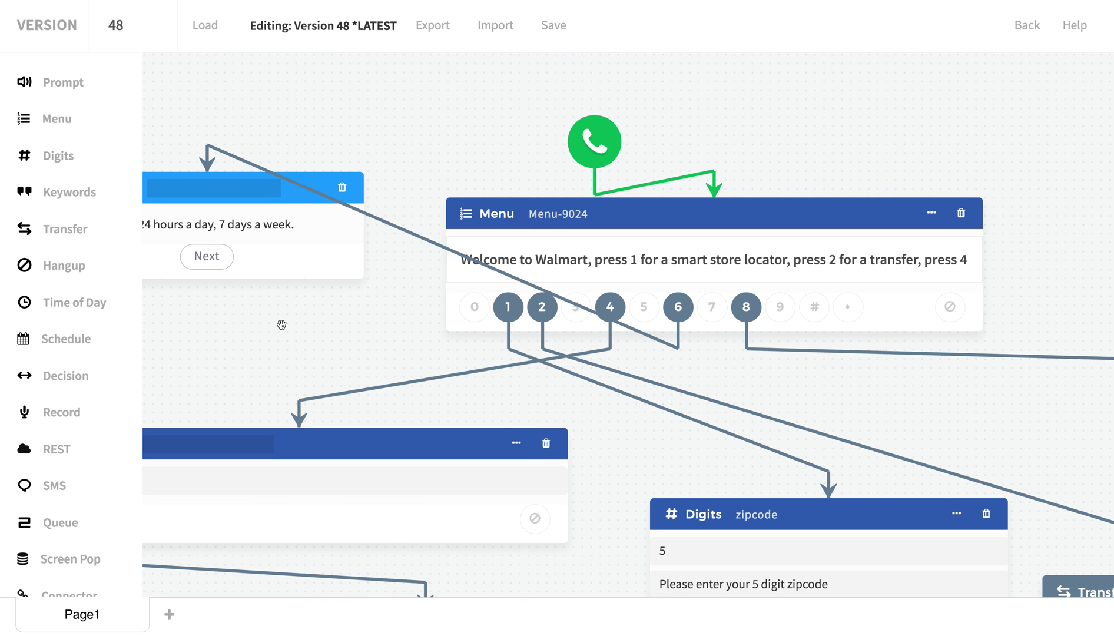
scroll(282, 324, down, 2)
drag(250, 315, 338, 310)
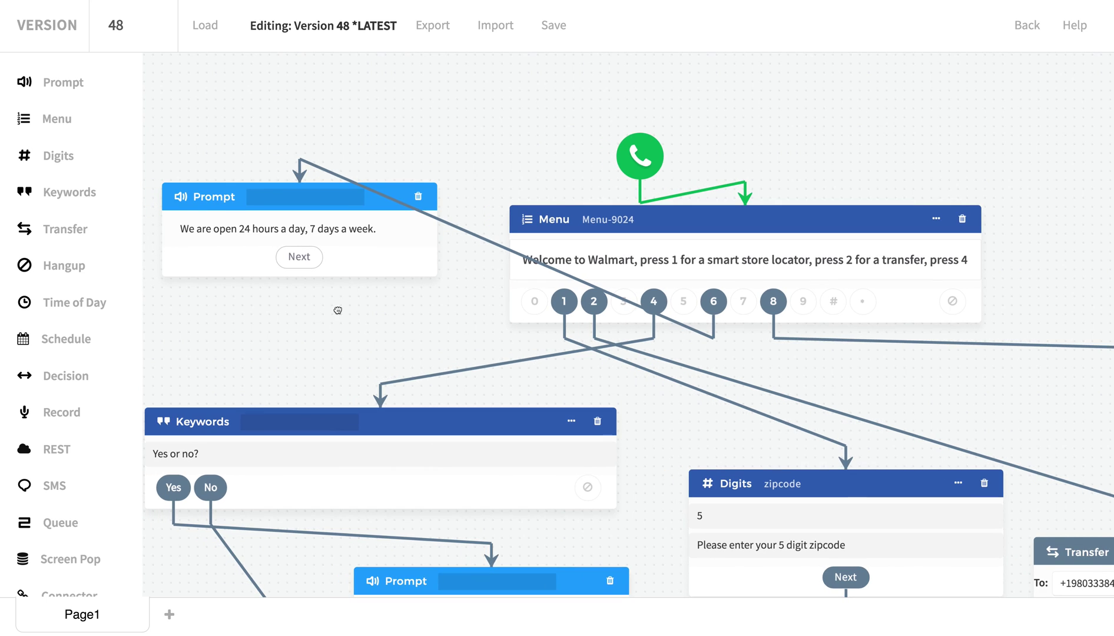
drag(903, 262, 1043, 259)
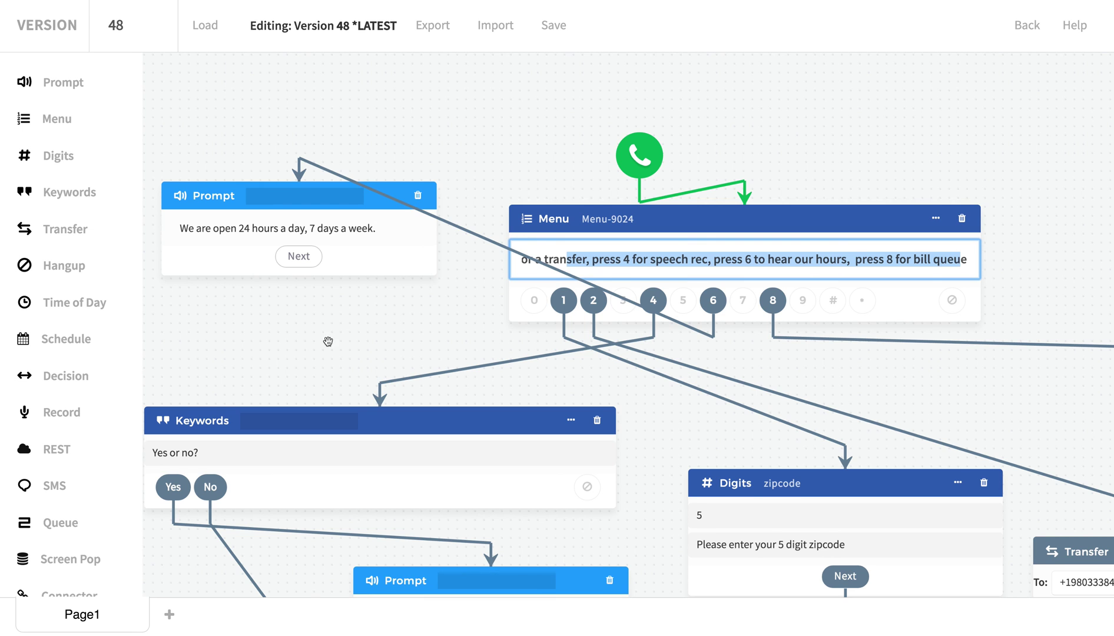
drag(325, 340, 345, 293)
scroll(416, 336, down, 1)
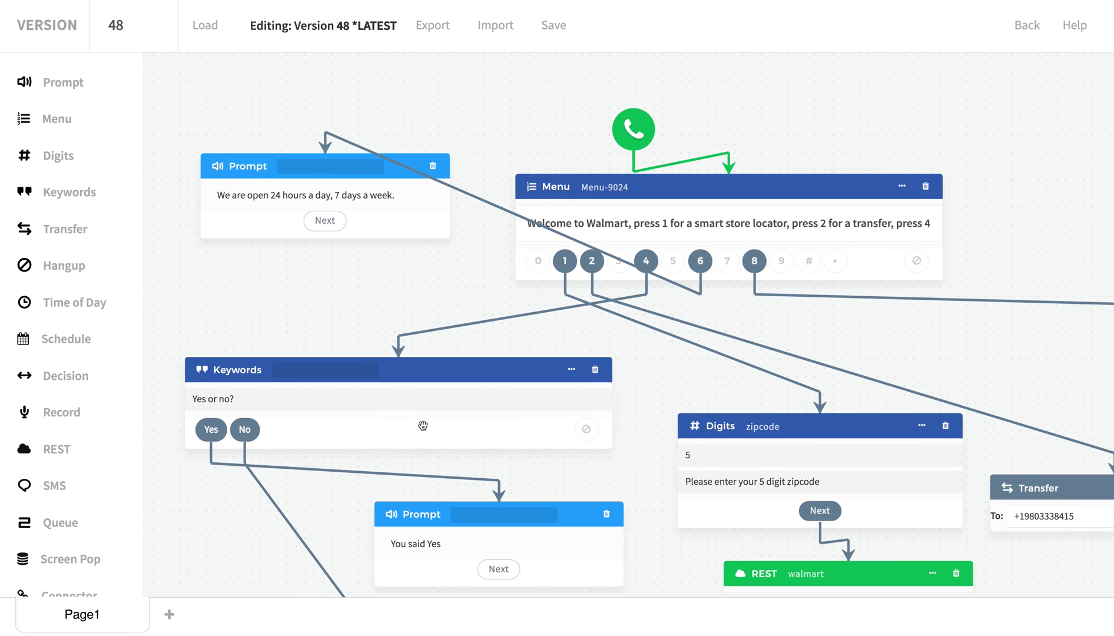
drag(465, 375, 457, 355)
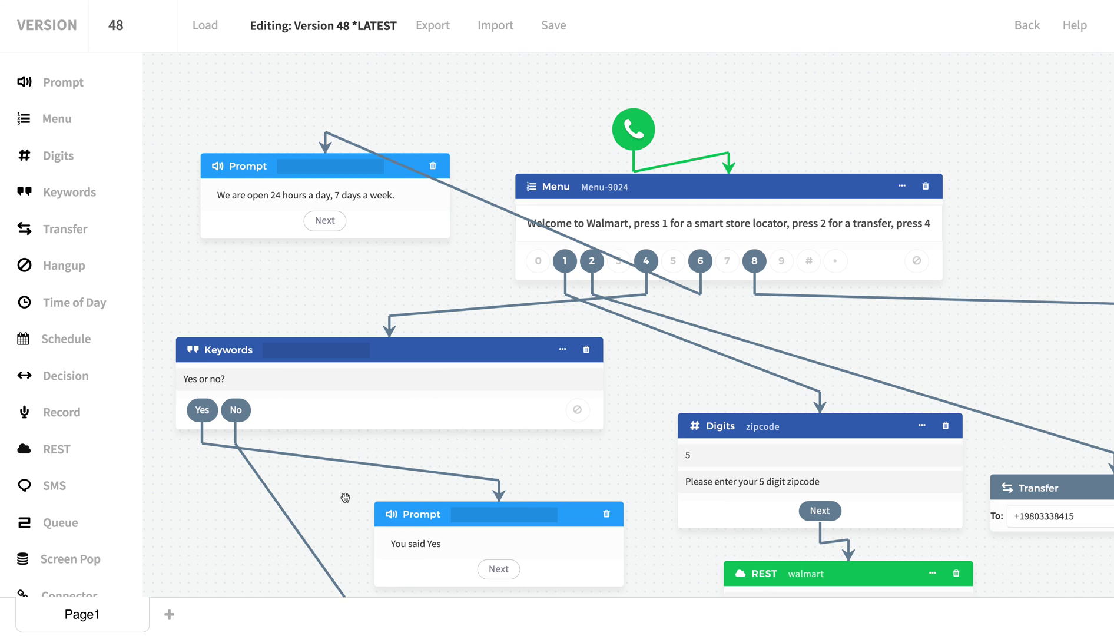
scroll(250, 517, down, 2)
click(365, 303)
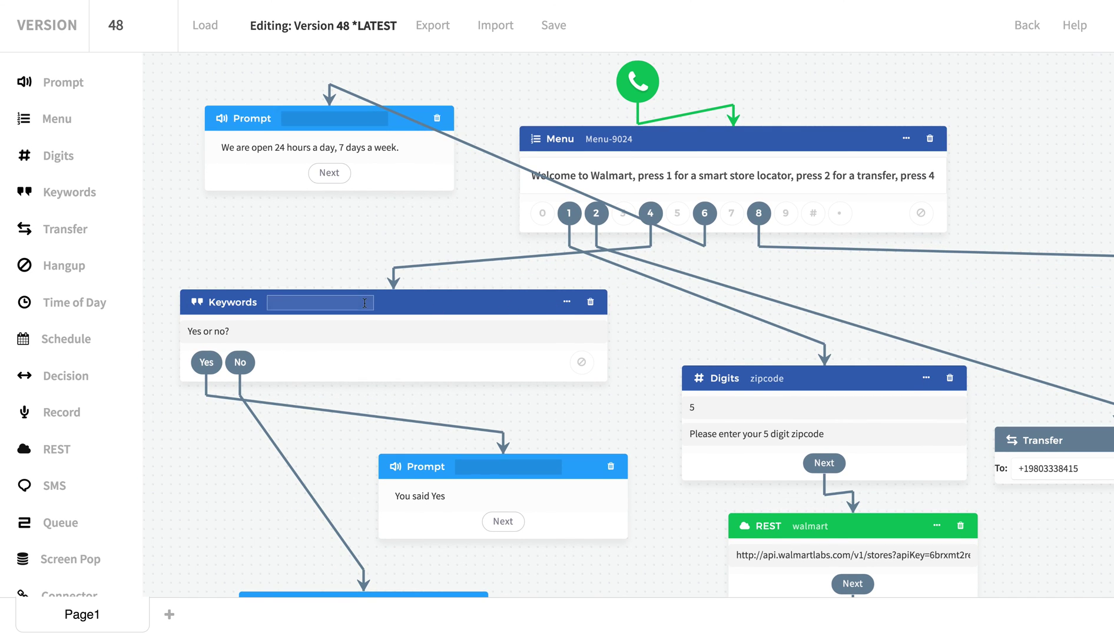
click(567, 302)
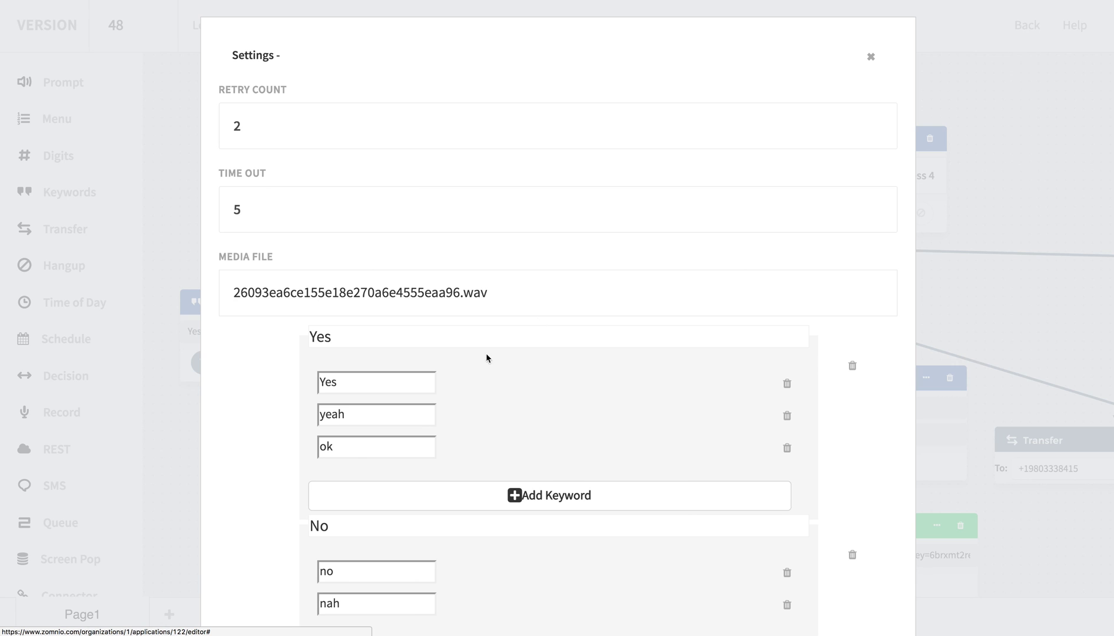
scroll(335, 393, down, 1)
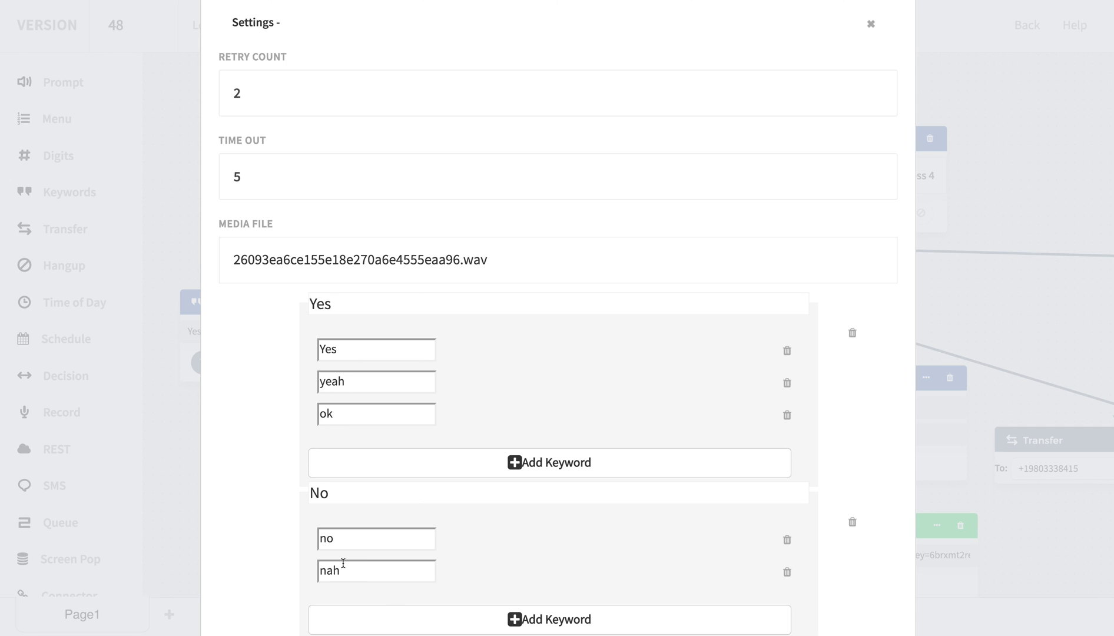
click(864, 30)
drag(225, 509, 248, 428)
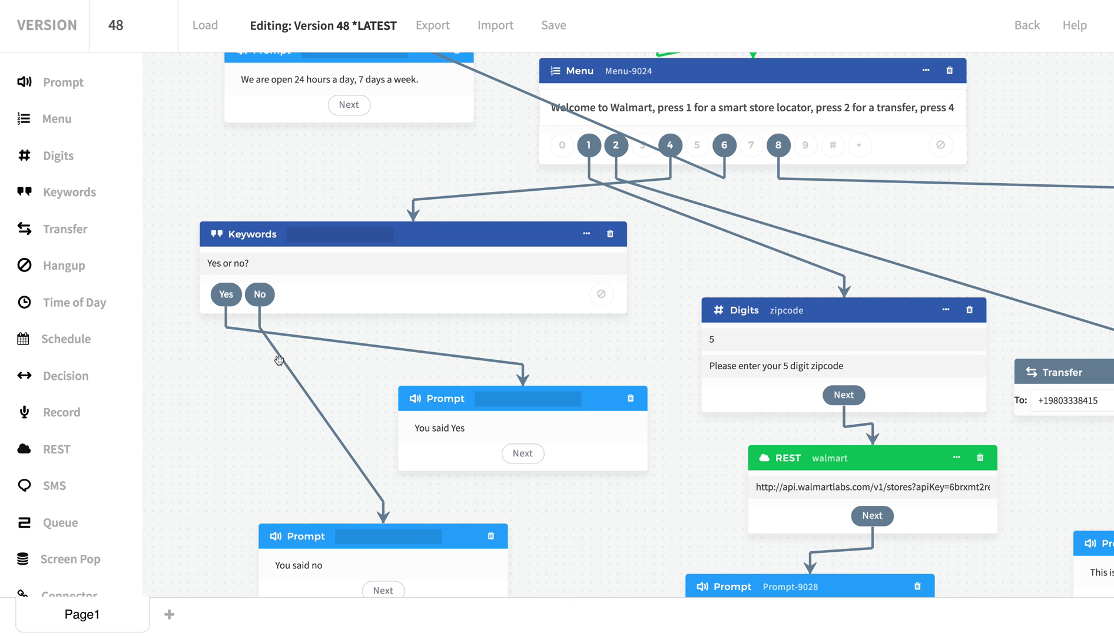
Reposition the hours prompt and zipcode Digits nodes and review the Menu greeting text.
drag(339, 381, 274, 358)
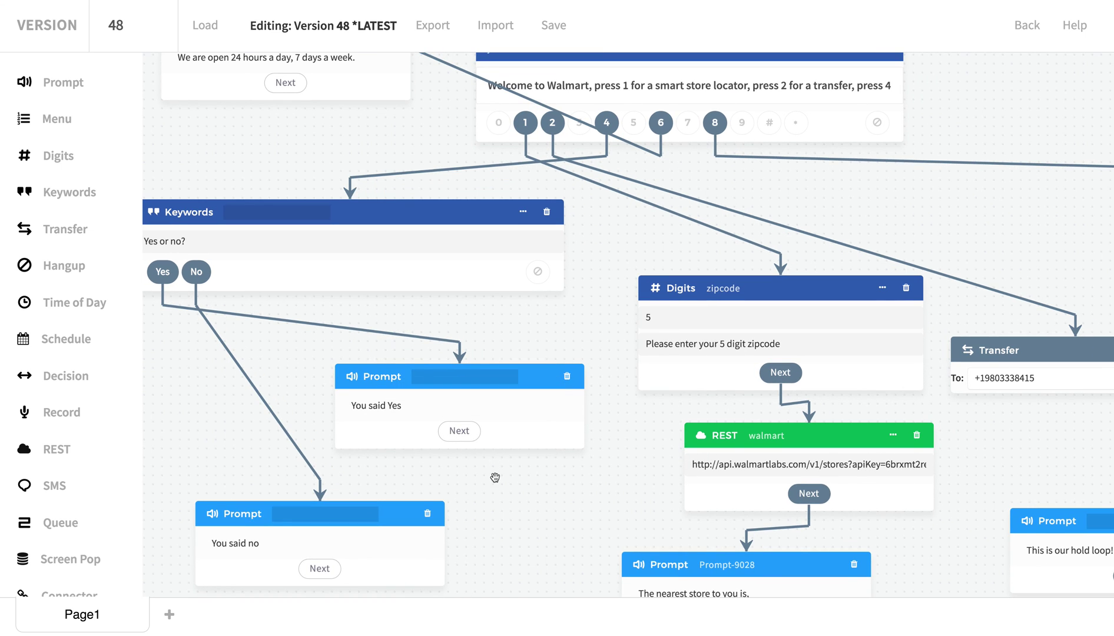
scroll(695, 168, up, 1)
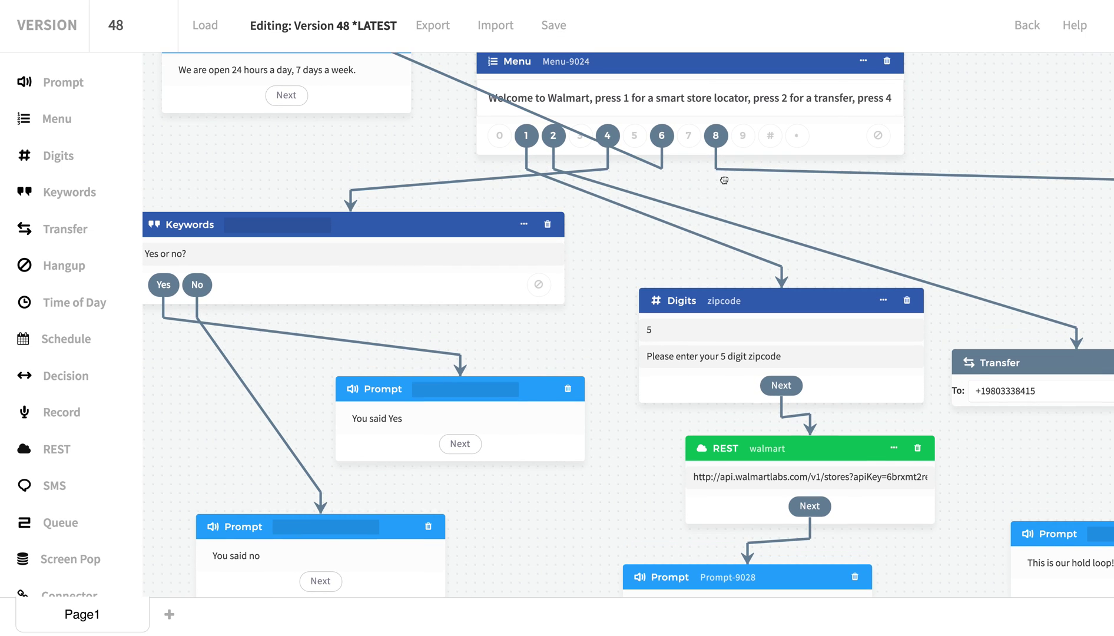
drag(372, 104, 343, 151)
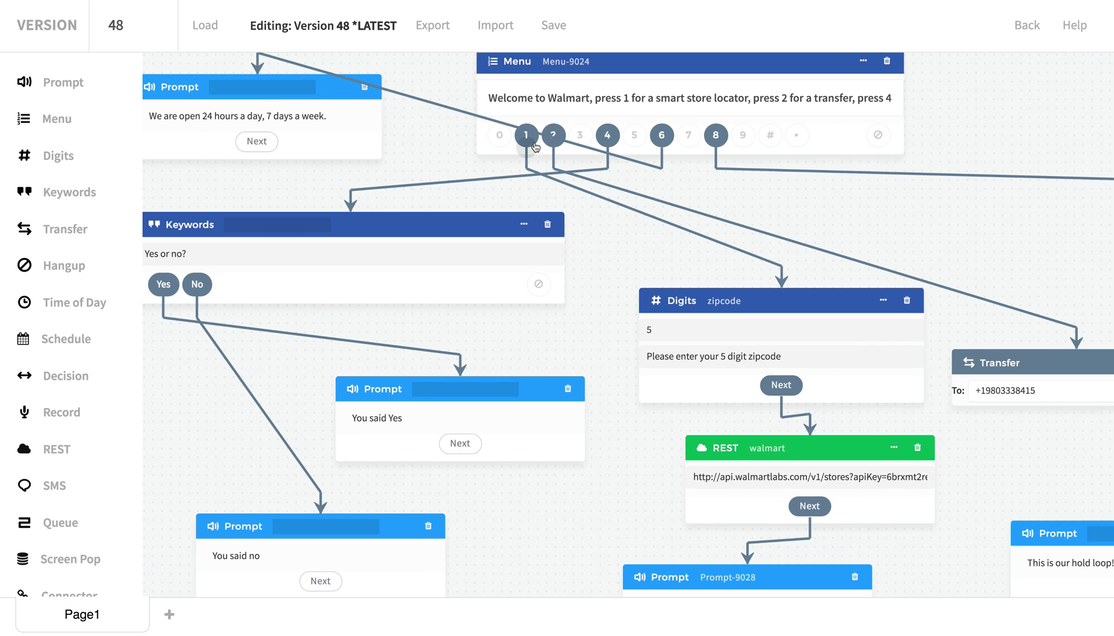
drag(511, 97, 773, 150)
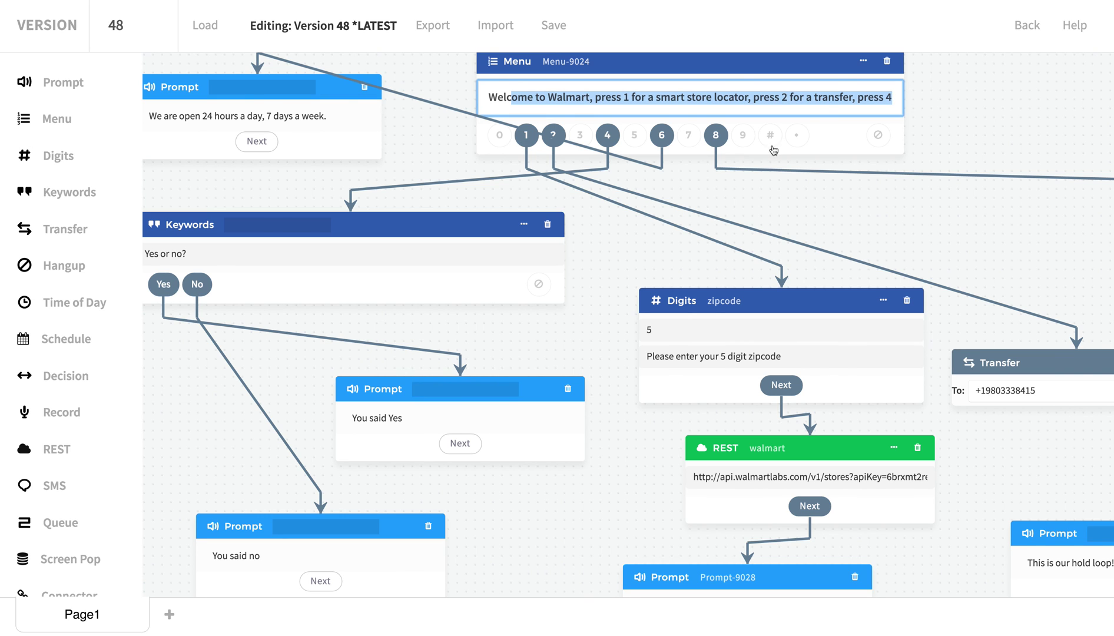
drag(715, 400, 699, 380)
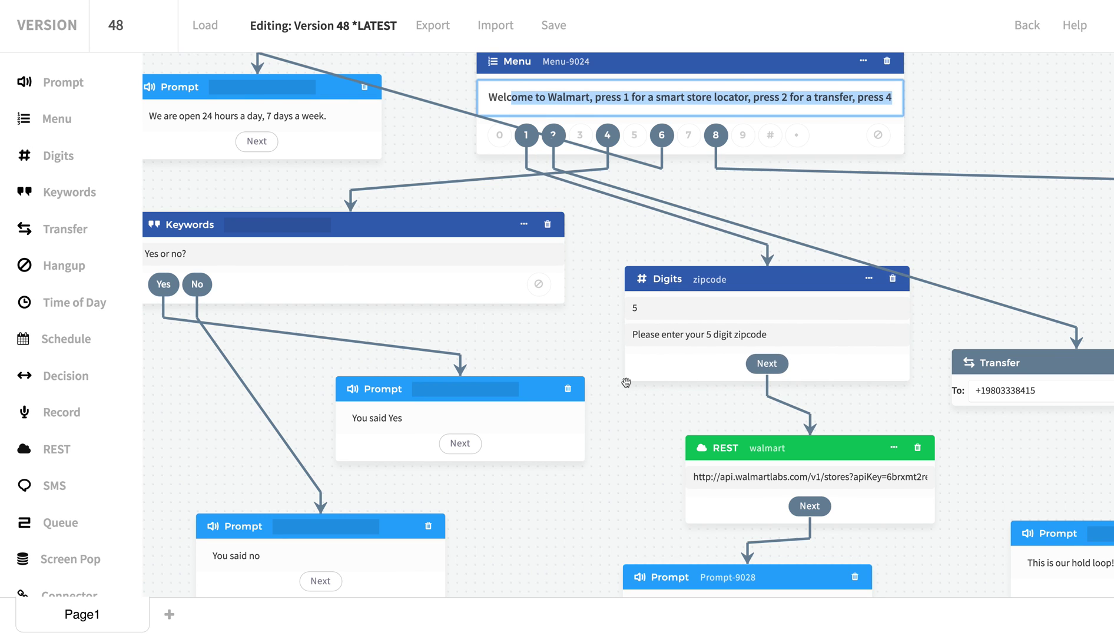
drag(597, 352, 588, 332)
Highlight the zipcode placeholder in the walmart REST step's request URL.
click(706, 259)
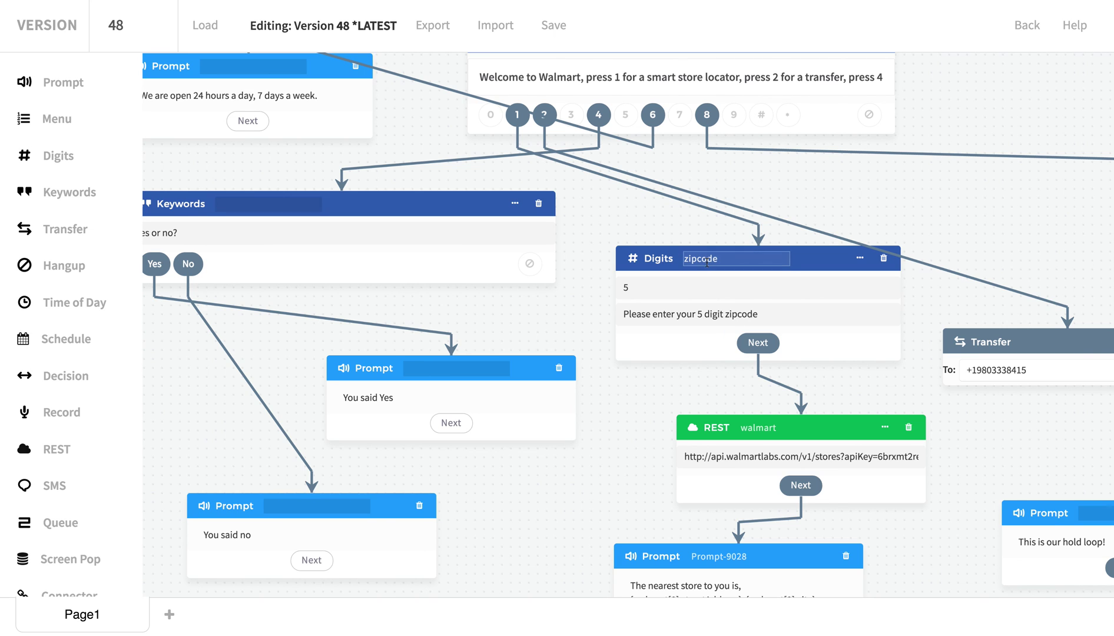
scroll(707, 261, down, 1)
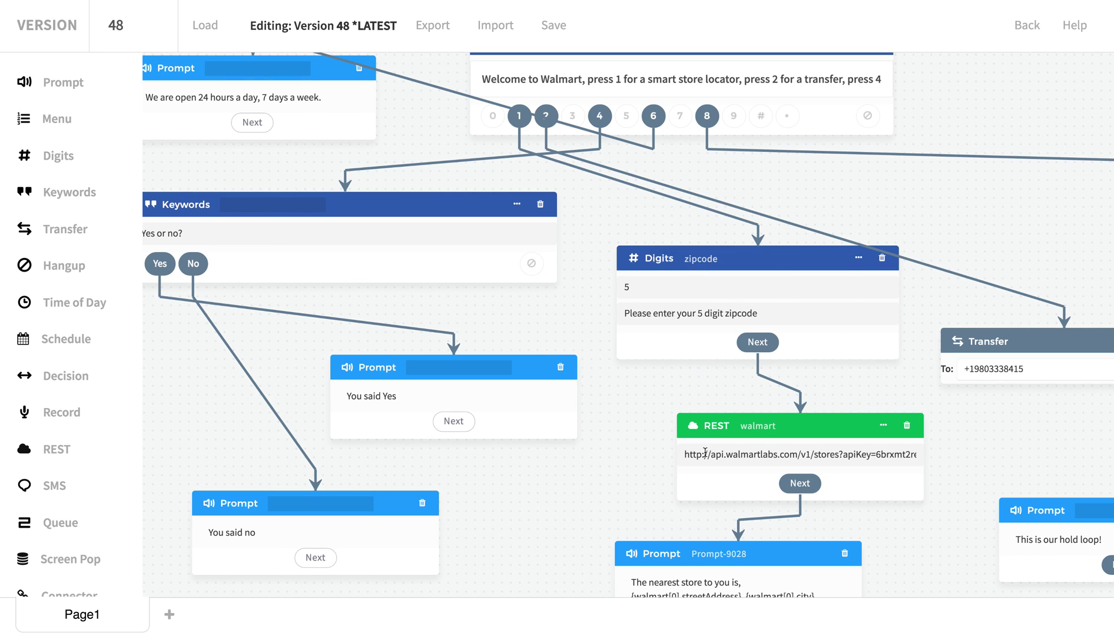
drag(691, 454, 923, 450)
drag(795, 454, 864, 457)
Review the walmart REST step's request method, keep it as GET, and close its settings.
click(883, 424)
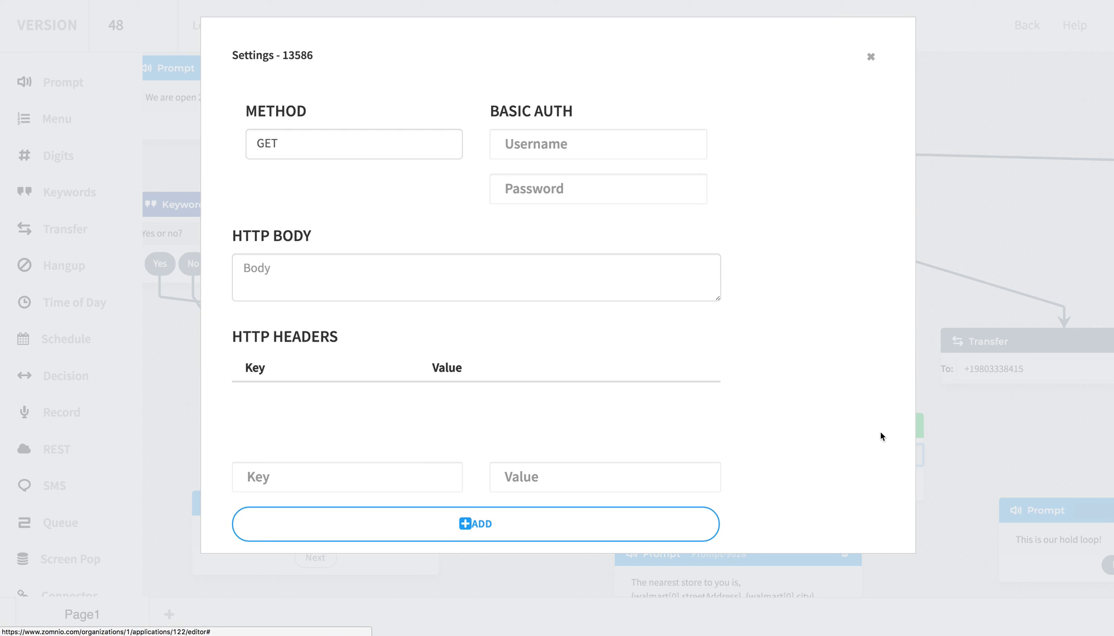
click(319, 146)
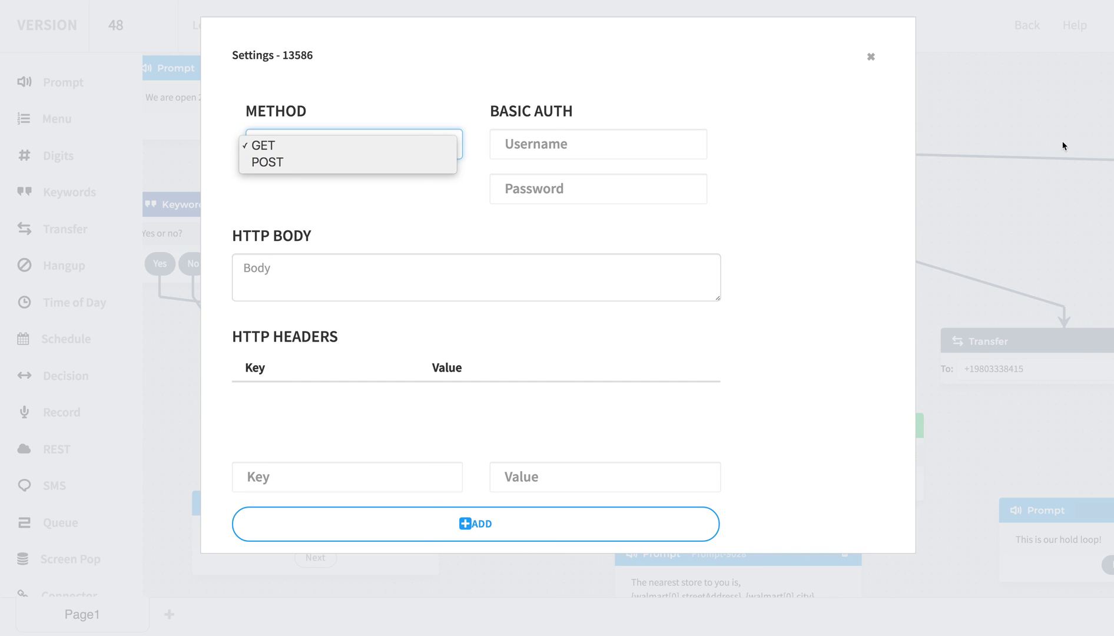
click(1012, 169)
click(970, 275)
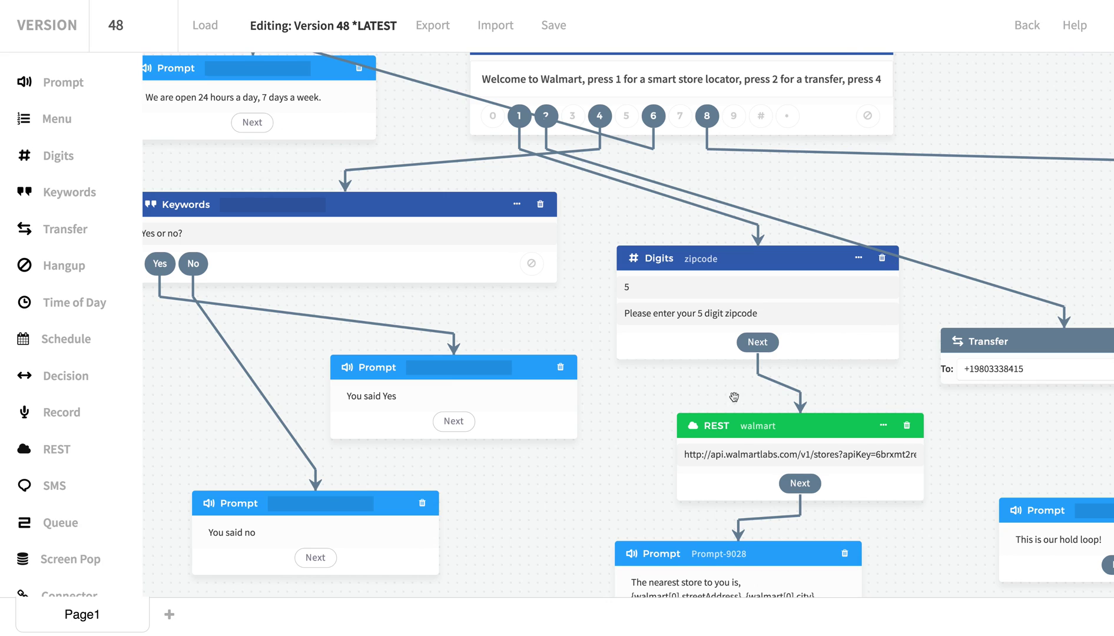
Inspect the walmart step name and the streetAddress placeholder in the nearest-store prompt, then pan toward Hangup.
drag(611, 456, 609, 339)
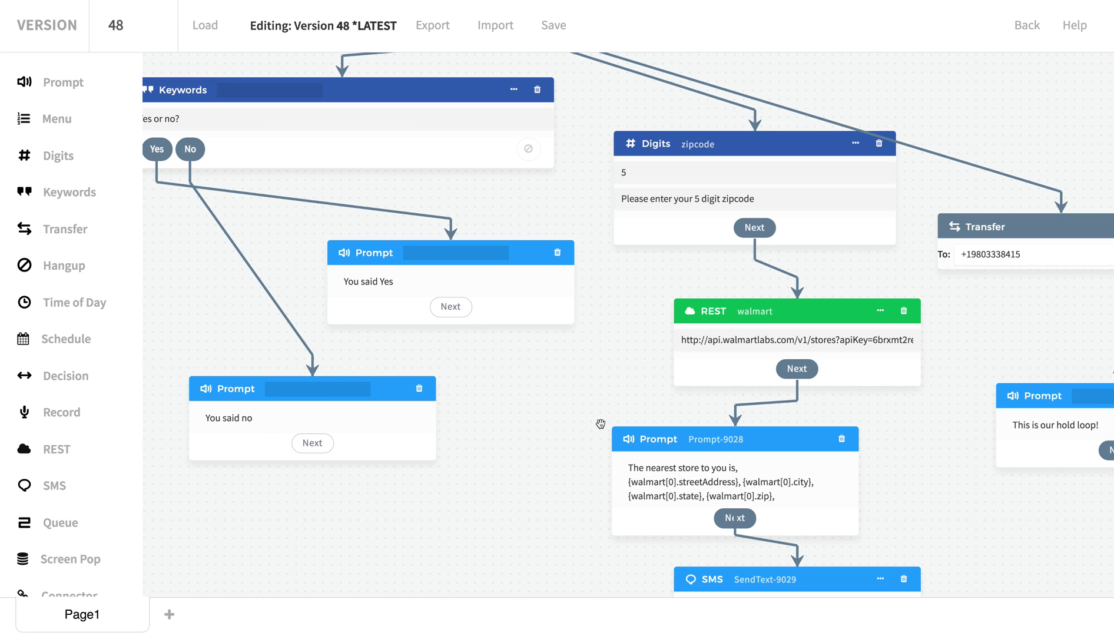
scroll(565, 424, down, 2)
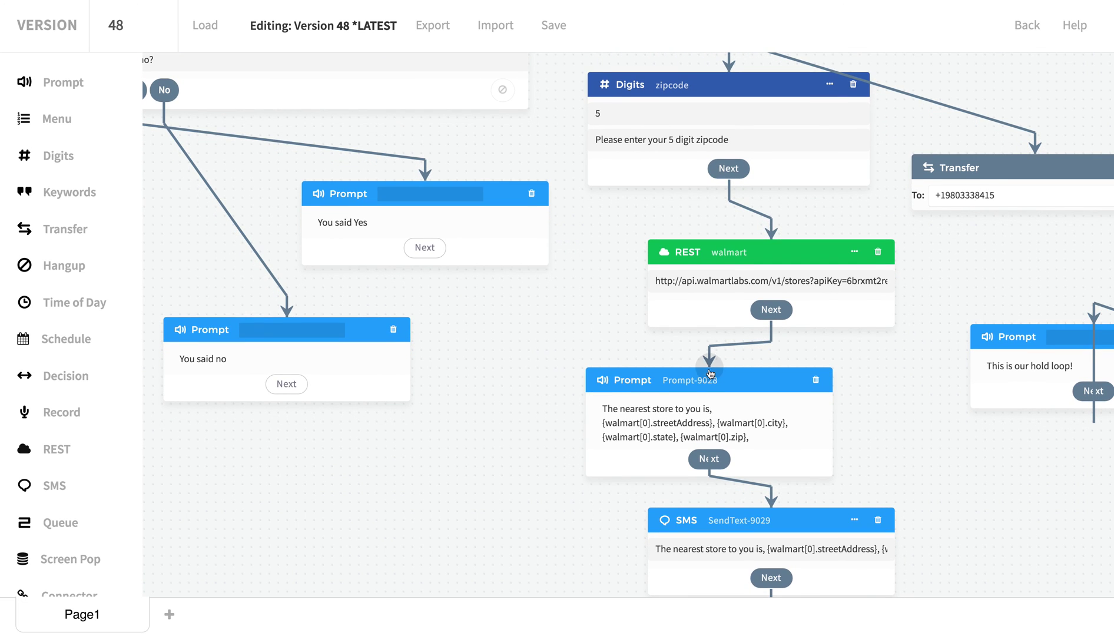
click(736, 252)
drag(746, 252, 707, 250)
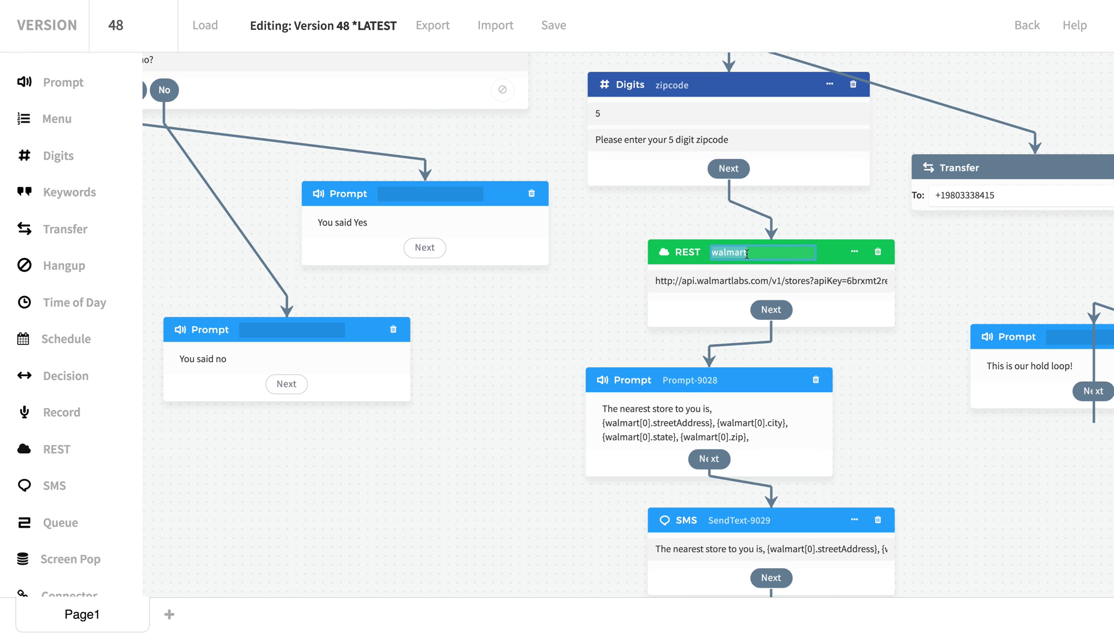
mouse_move(683, 414)
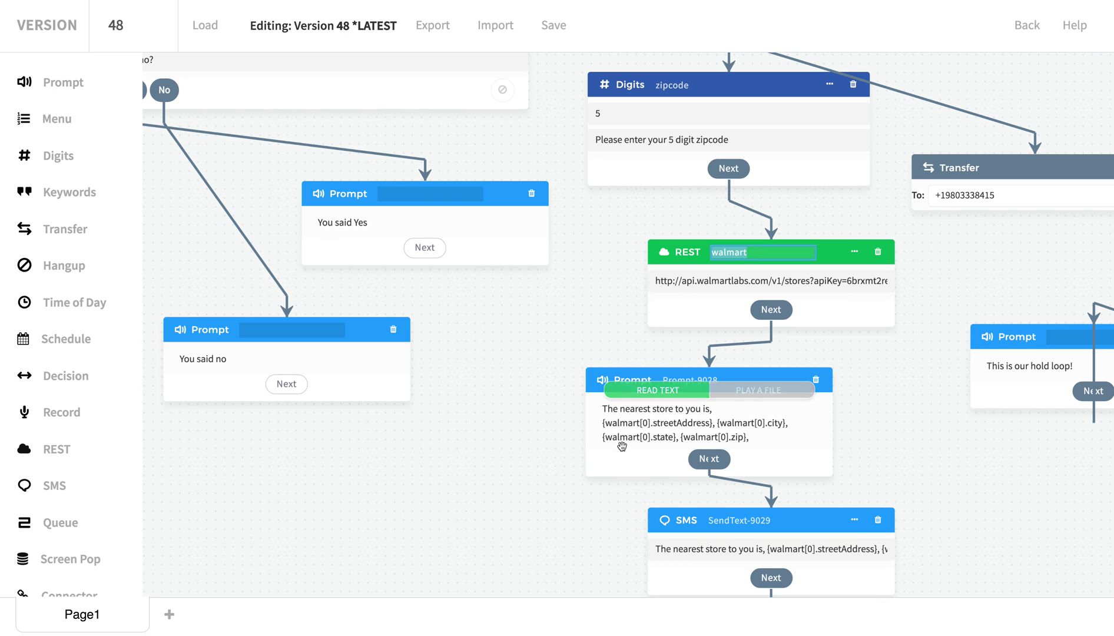
double_click(653, 422)
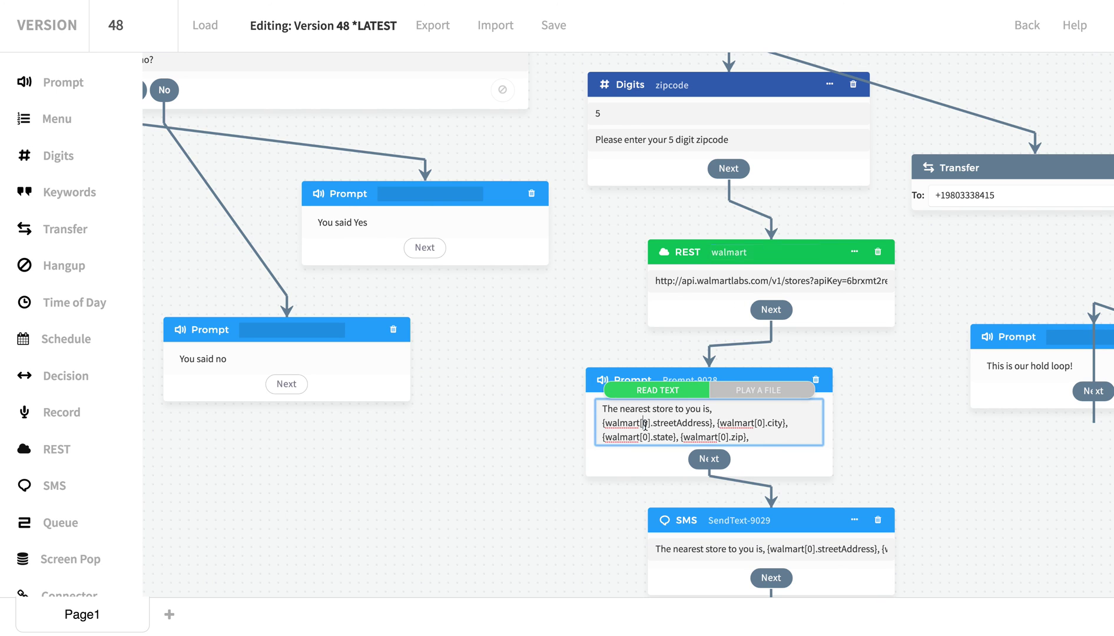
drag(654, 424, 709, 424)
scroll(670, 449, down, 1)
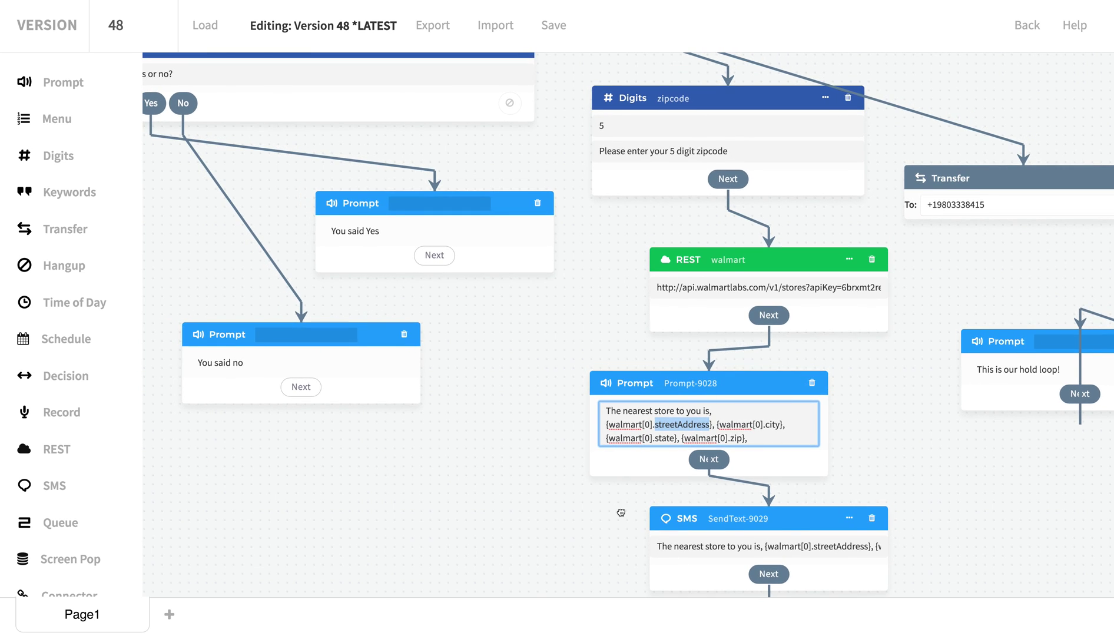
drag(618, 517, 584, 449)
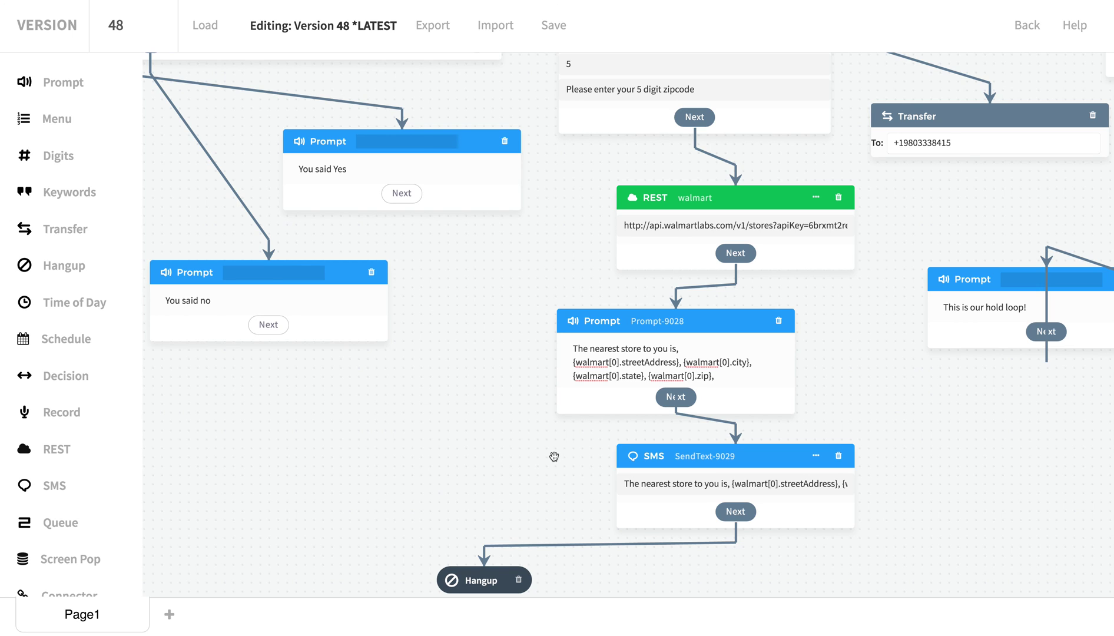
Scroll around the Version 48 flow, then exit the editor back to the Store Demo application page.
scroll(513, 412, up, 2)
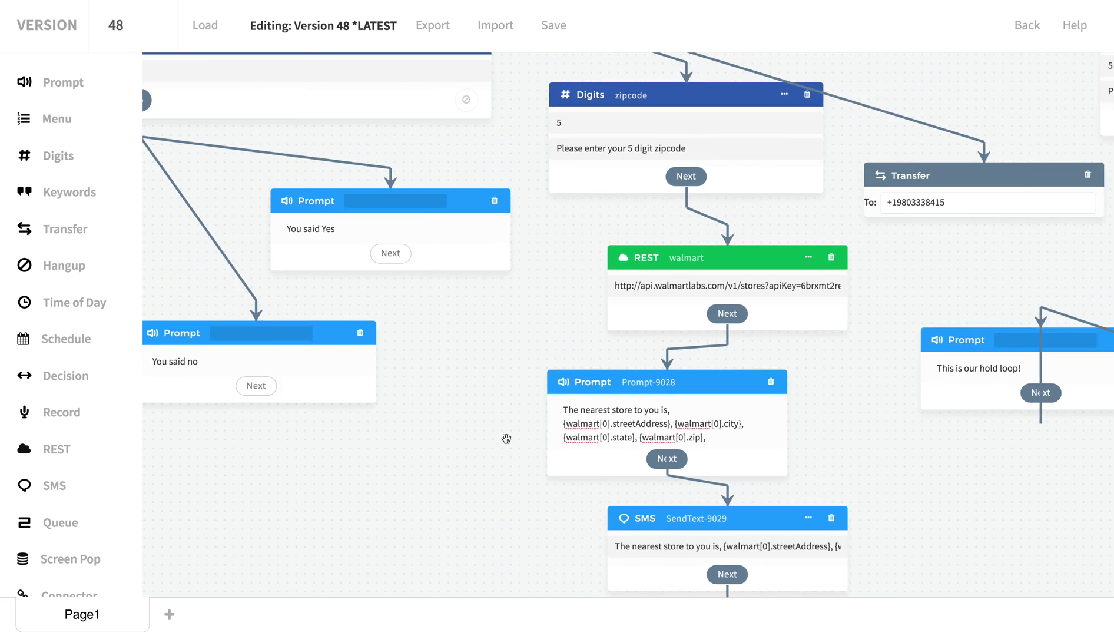
scroll(506, 441, down, 3)
click(1027, 25)
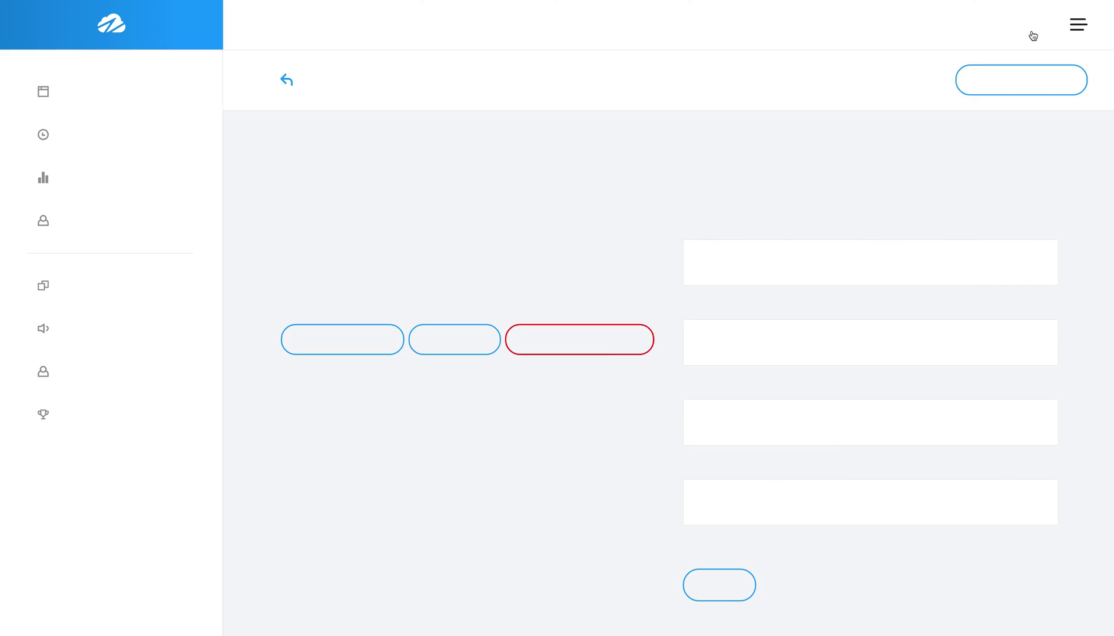
Open the most recent Store Demo call's details from the call logs, sorted newest first.
click(435, 344)
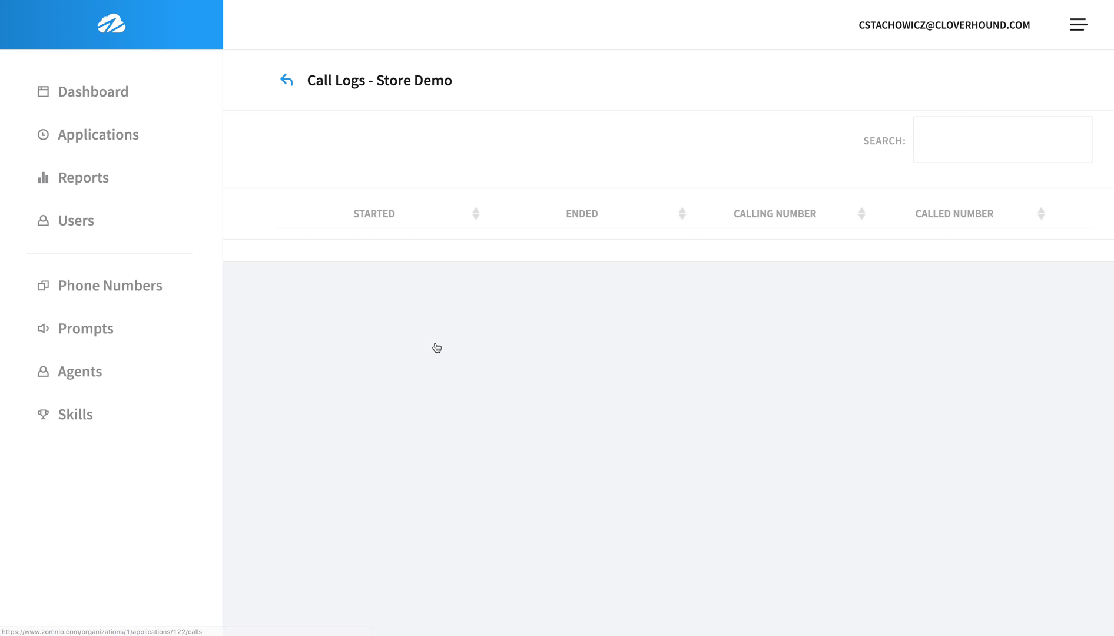
click(427, 214)
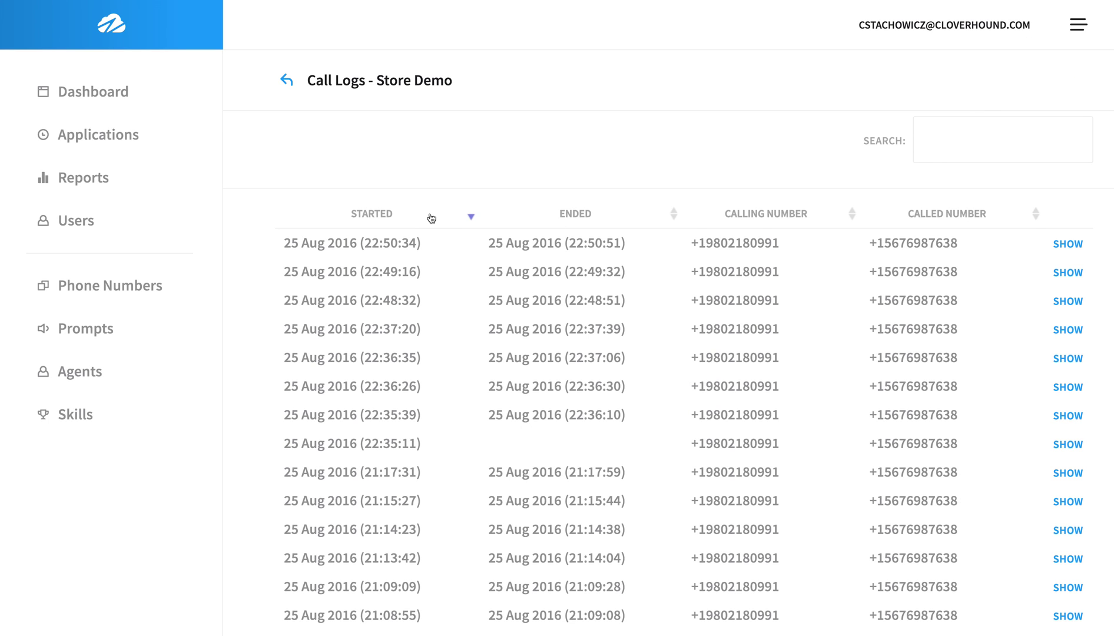
click(1067, 243)
scroll(465, 413, down, 3)
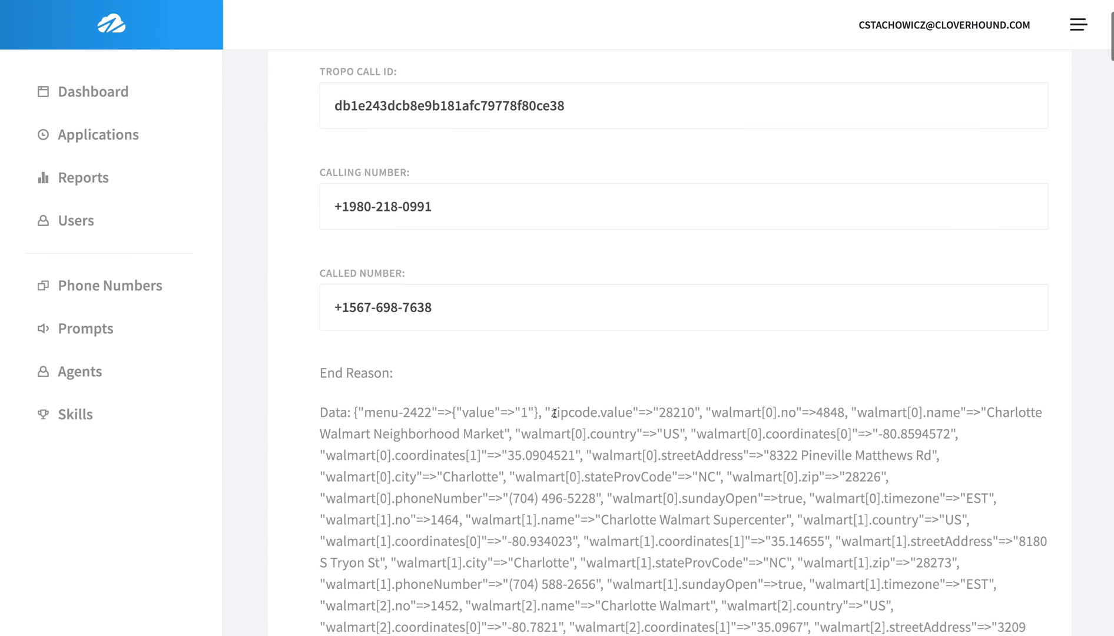
Examine the zipcode, walmart[0].streetAddress and walmart[0].stateProvCode values in the call data, then return to the dashboard.
drag(550, 412, 695, 413)
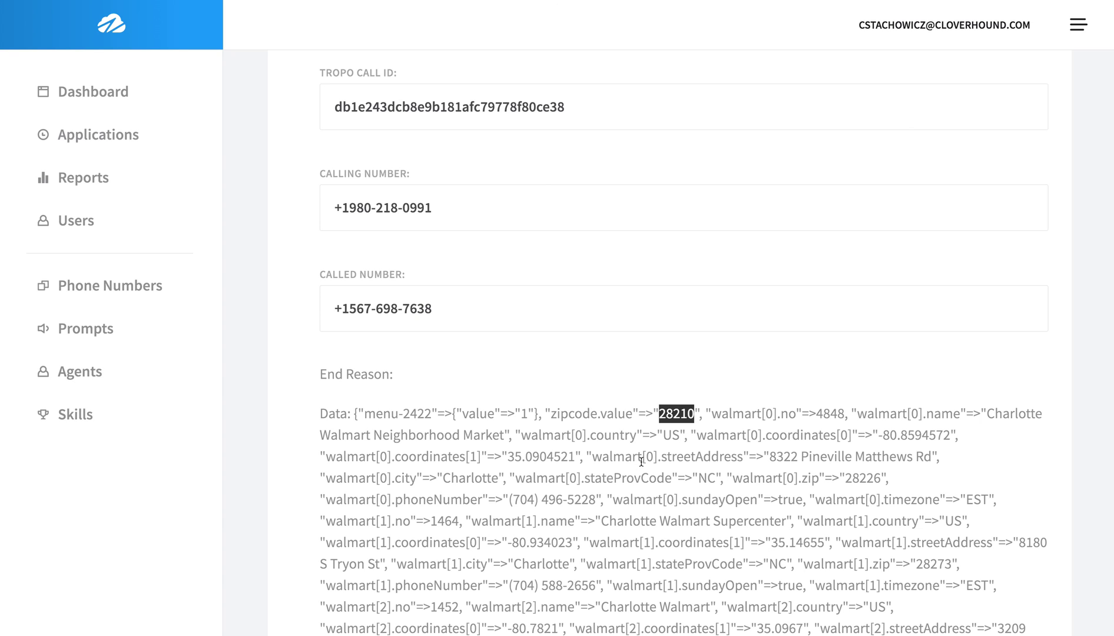
drag(641, 456, 658, 456)
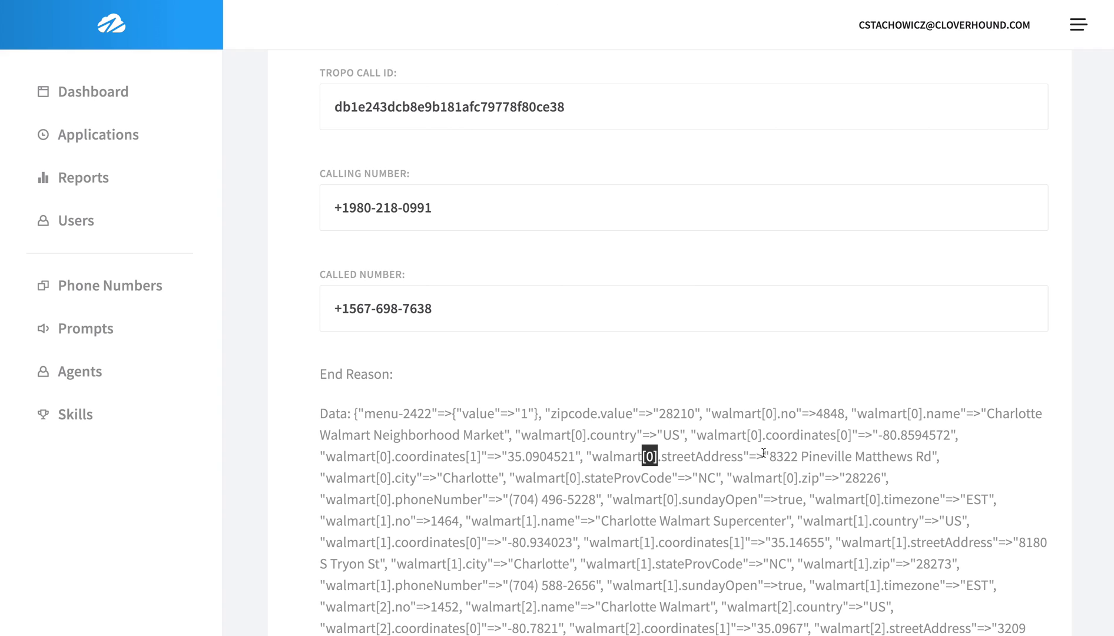
drag(768, 457, 906, 457)
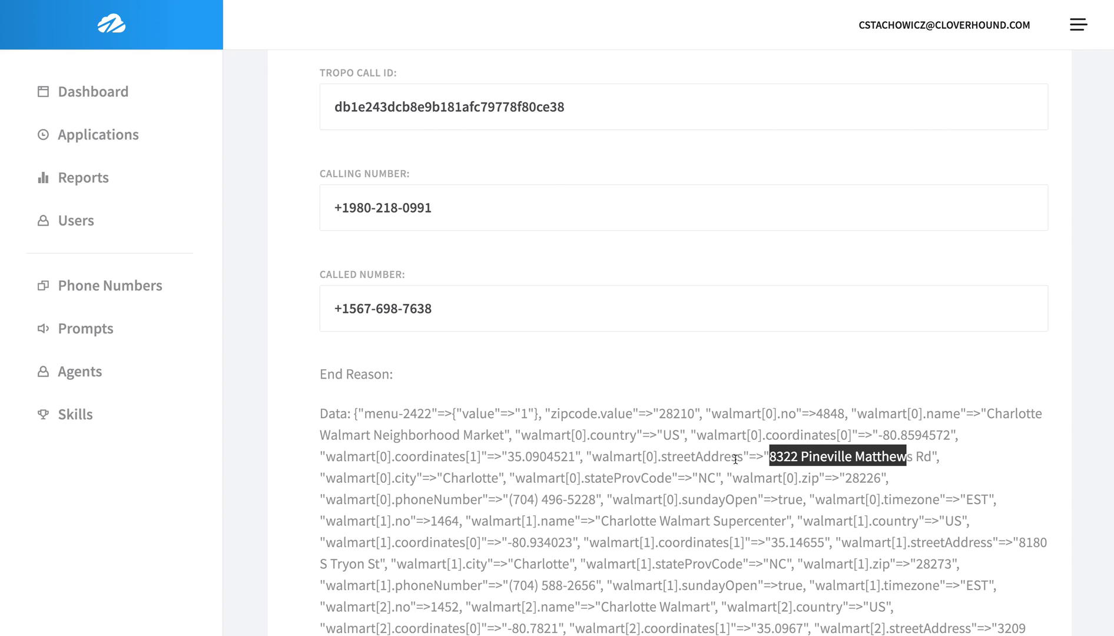
drag(672, 479, 518, 483)
key(ctrl+c)
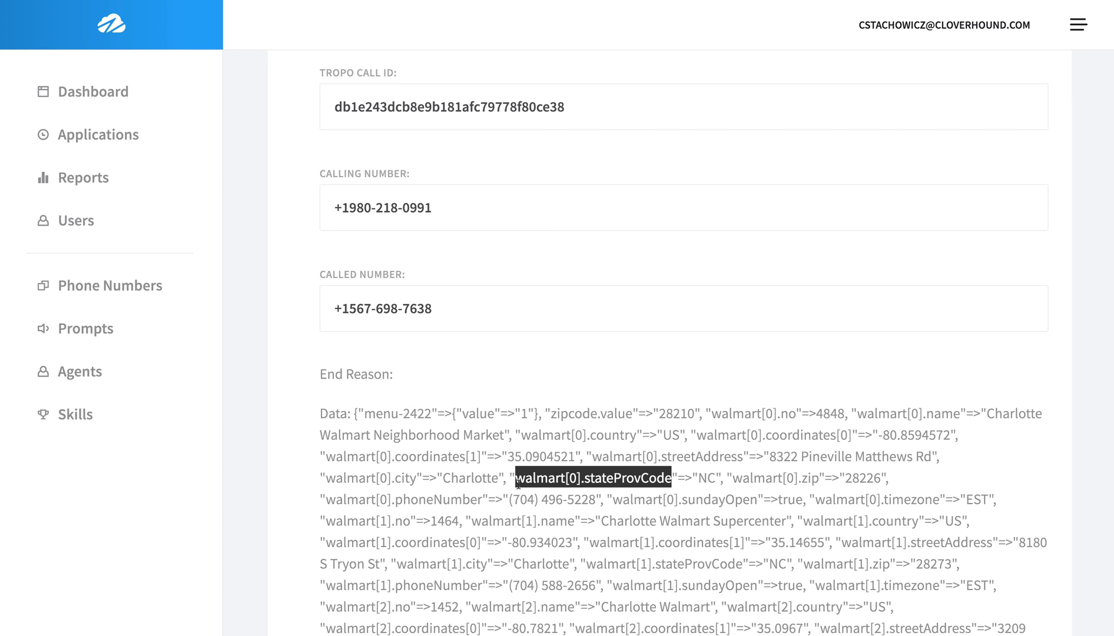
scroll(77, 95, down, 1)
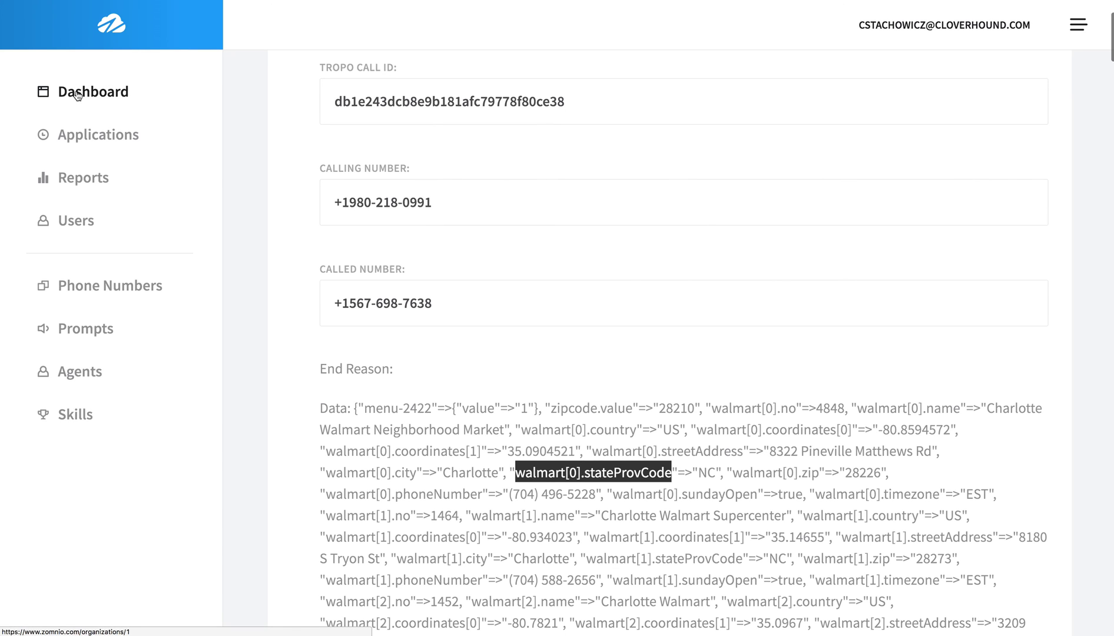
click(78, 96)
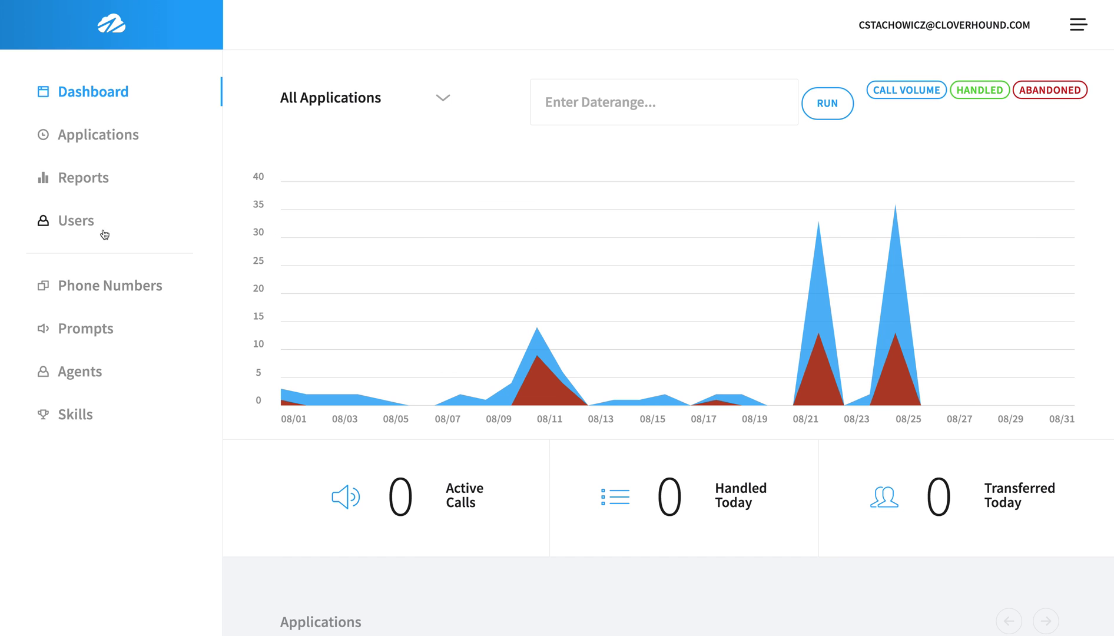
Open the Store Demo application's call flow for editing.
click(94, 146)
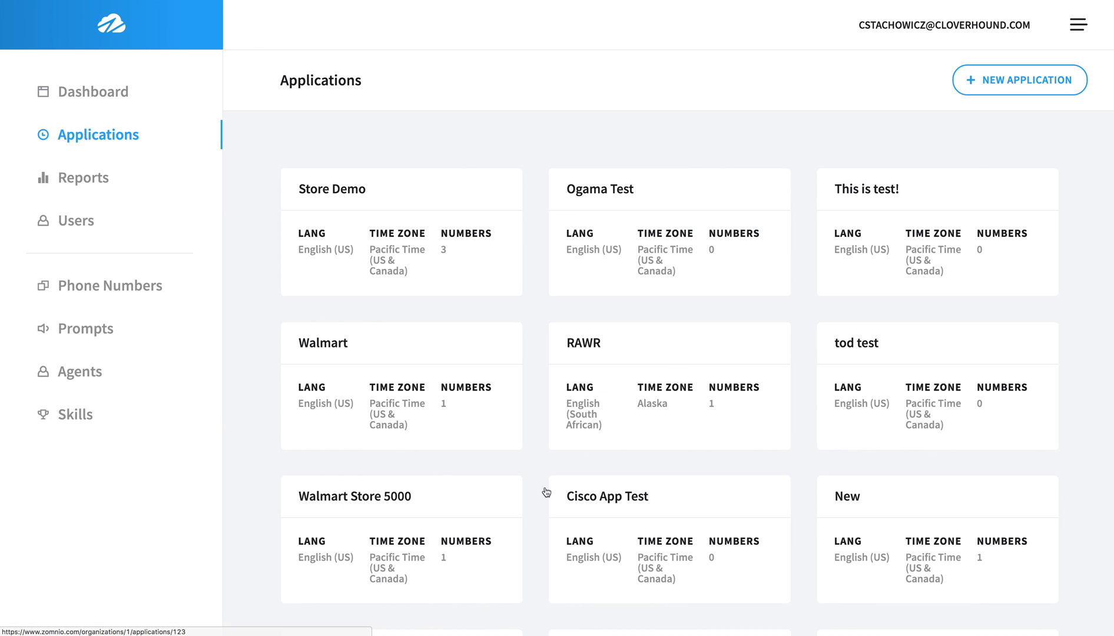
click(429, 243)
click(361, 351)
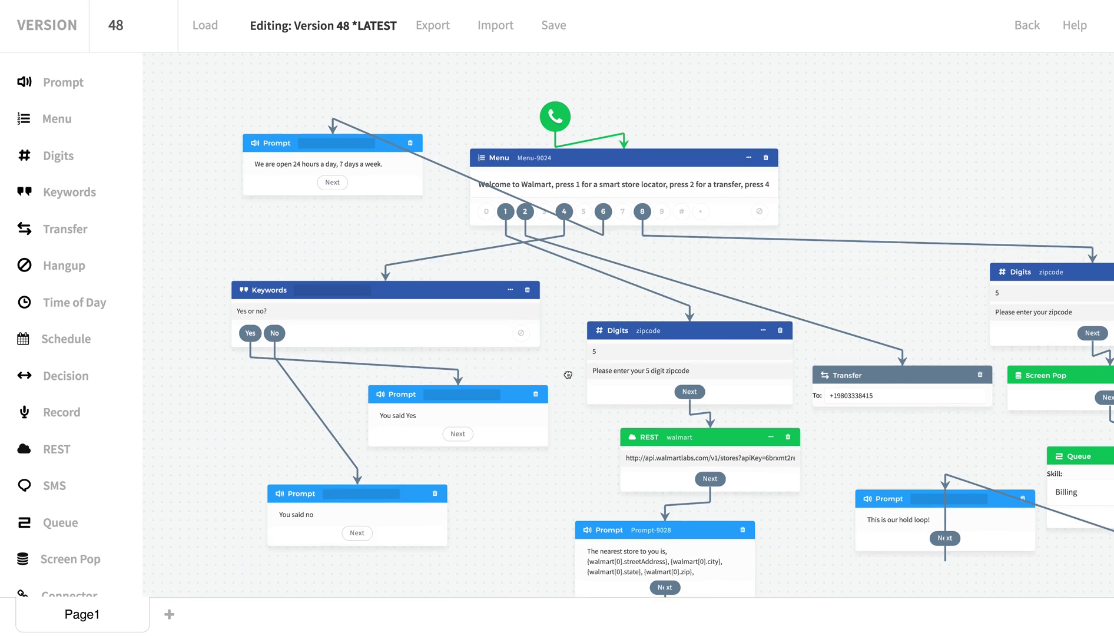
Replace {walmart[0].state} with {walmart[0].stateProvCode} in the nearest-store prompt and save.
click(638, 559)
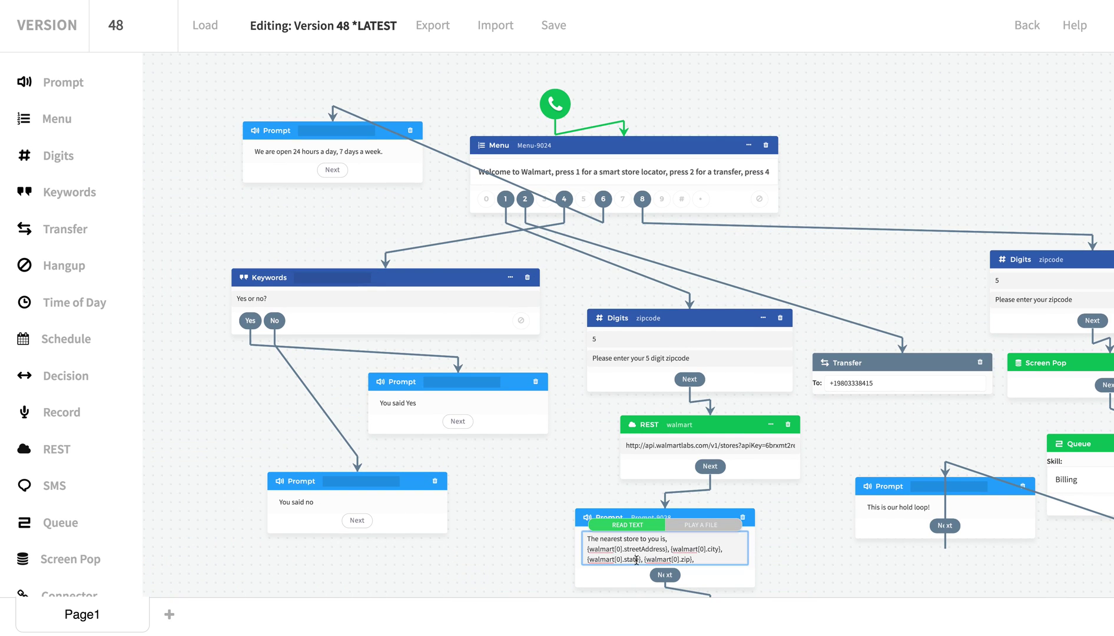
drag(638, 559, 590, 562)
key(ctrl+v)
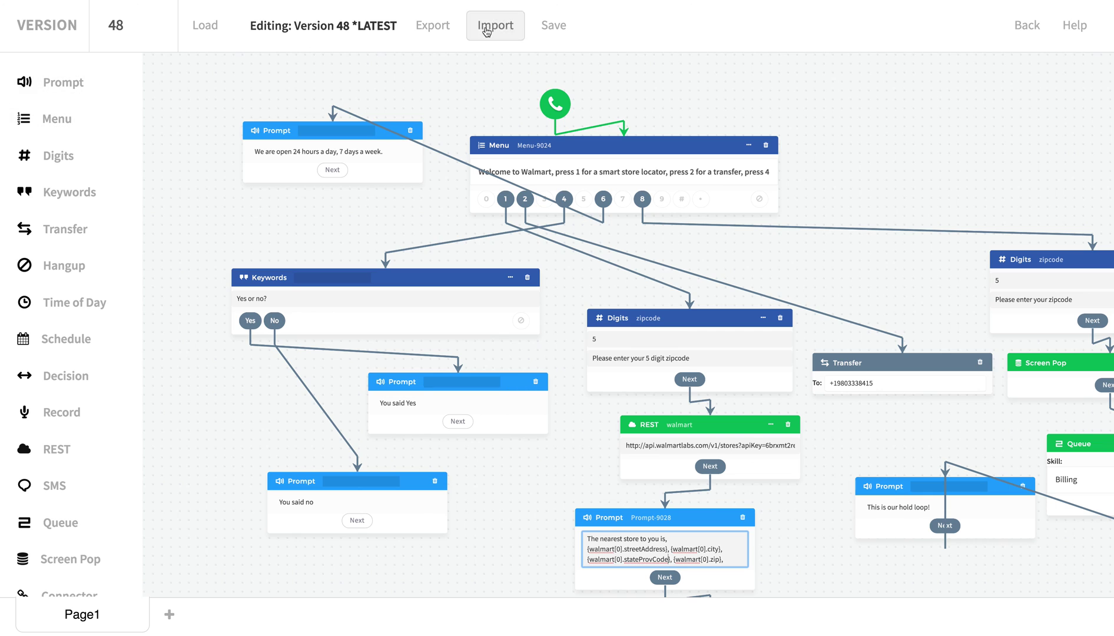
click(550, 32)
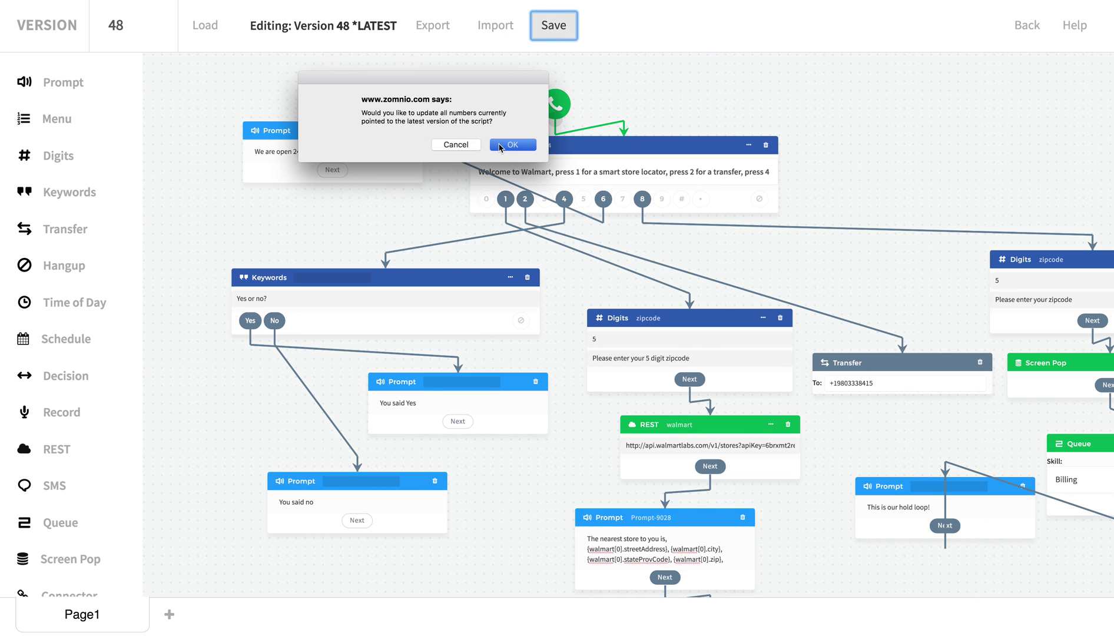
Confirm pointing all numbers to the new Version 49, then pan back to the nearest-store prompt.
click(499, 145)
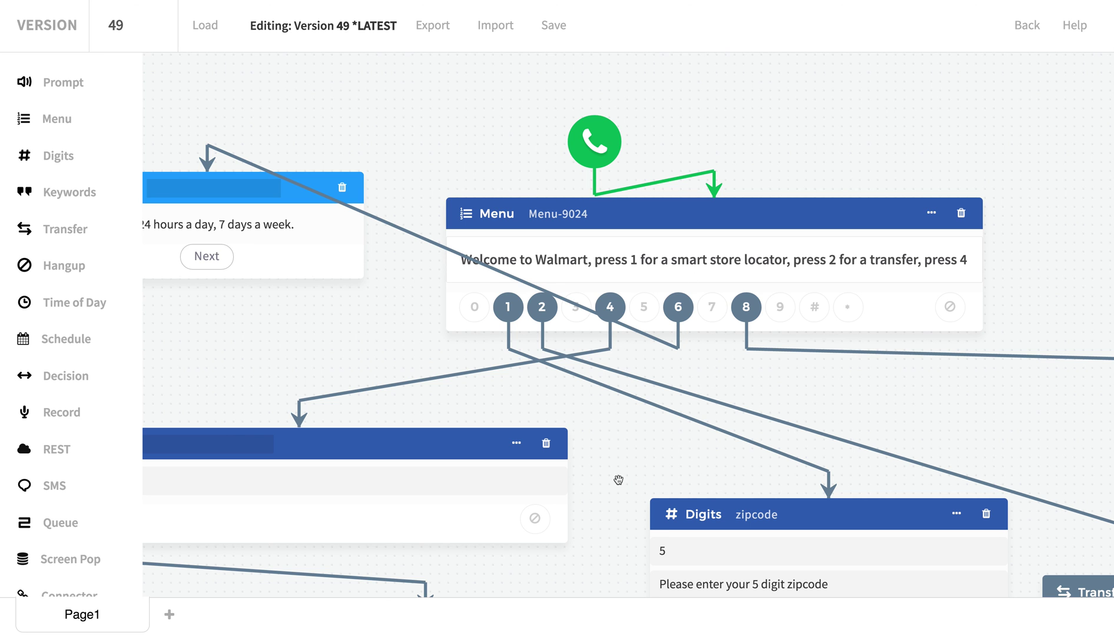
scroll(617, 474, down, 3)
drag(626, 552, 602, 342)
scroll(579, 472, down, 3)
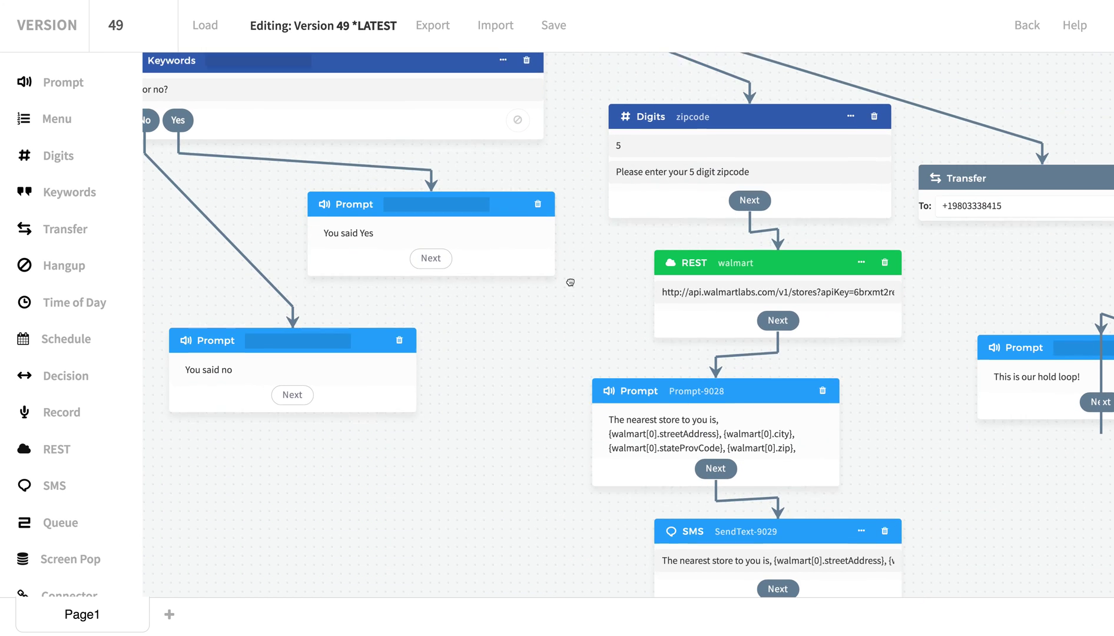
drag(579, 472, 521, 407)
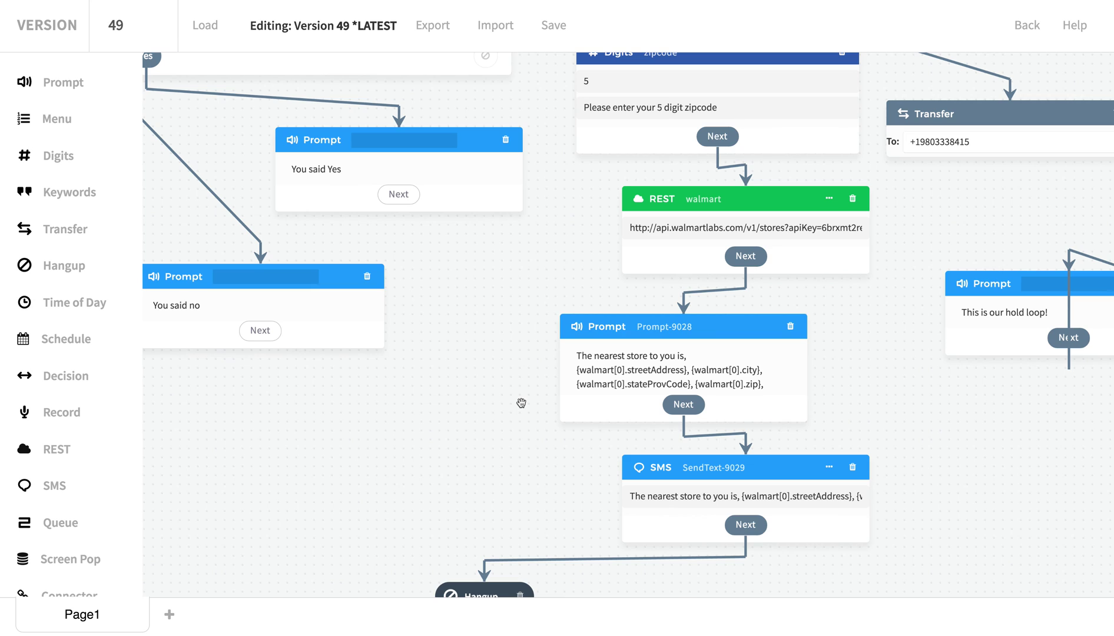